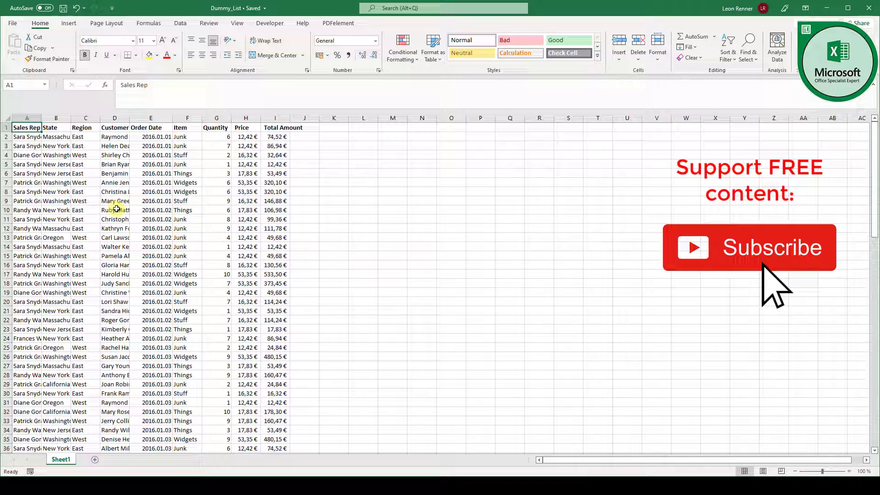
Convert the sales data range A1:I101 into a formatted Excel table with headers
click(65, 155)
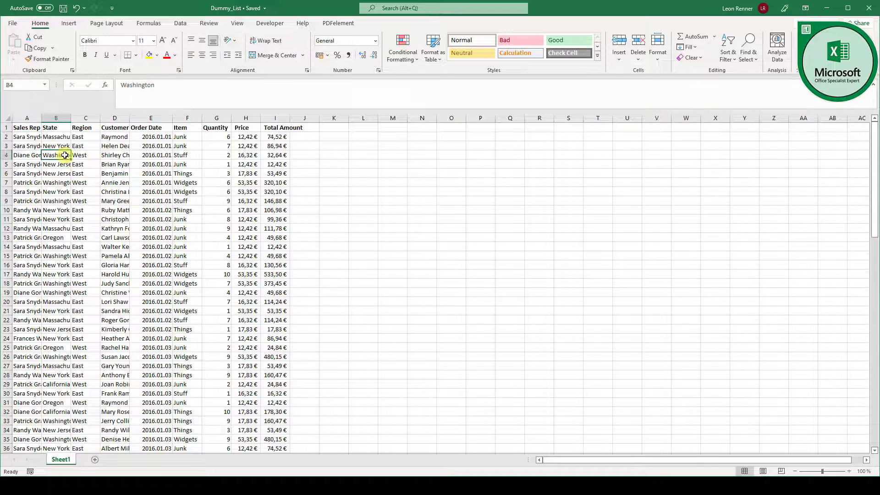
click(69, 23)
click(78, 42)
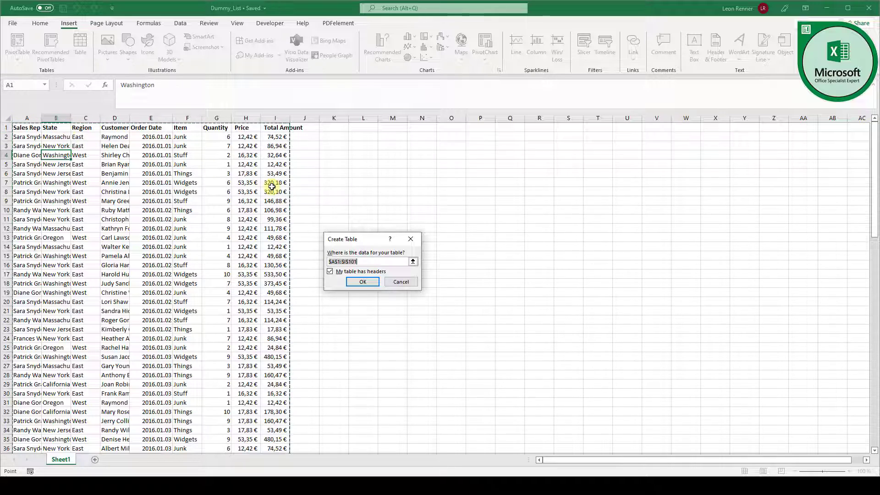
click(362, 281)
click(109, 195)
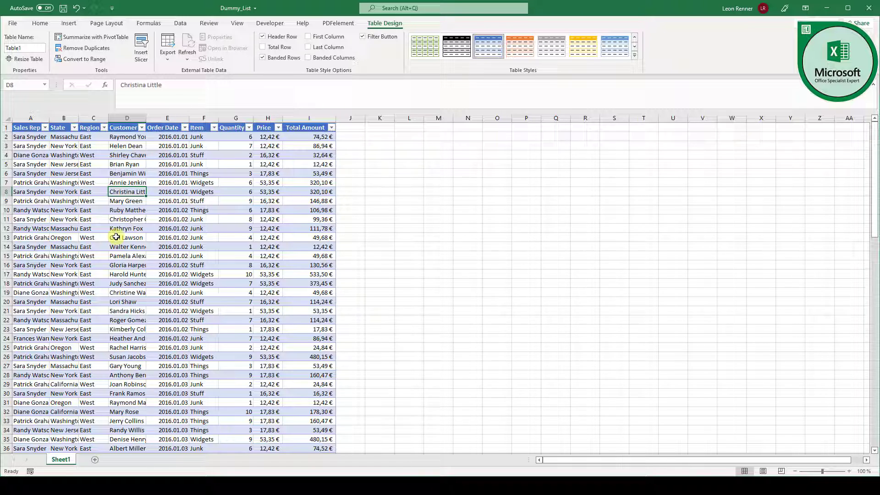
Rename the table from Table1 to Sample
click(35, 48)
text(Samp)
key(Return)
click(175, 234)
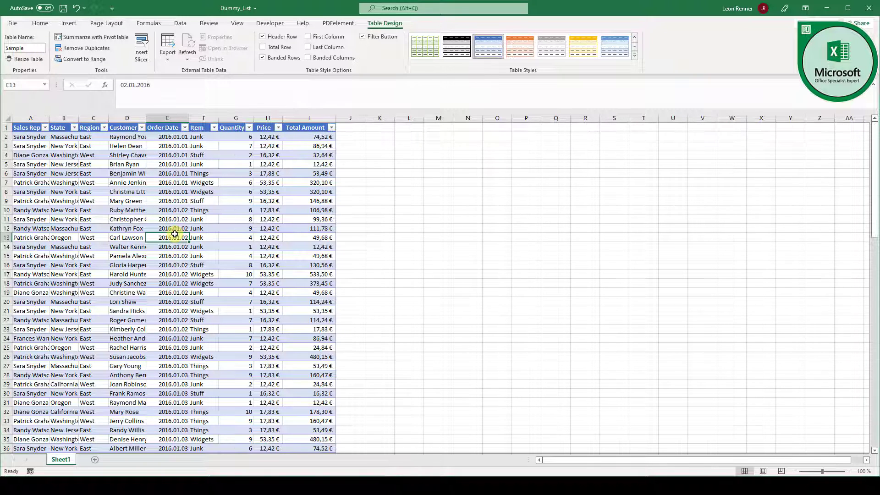
drag(873, 204, 873, 426)
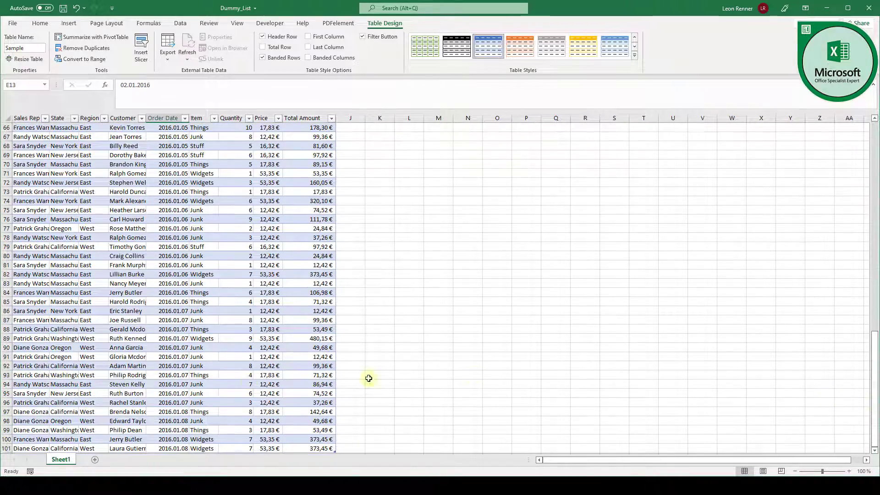
scroll(226, 356, down, 3)
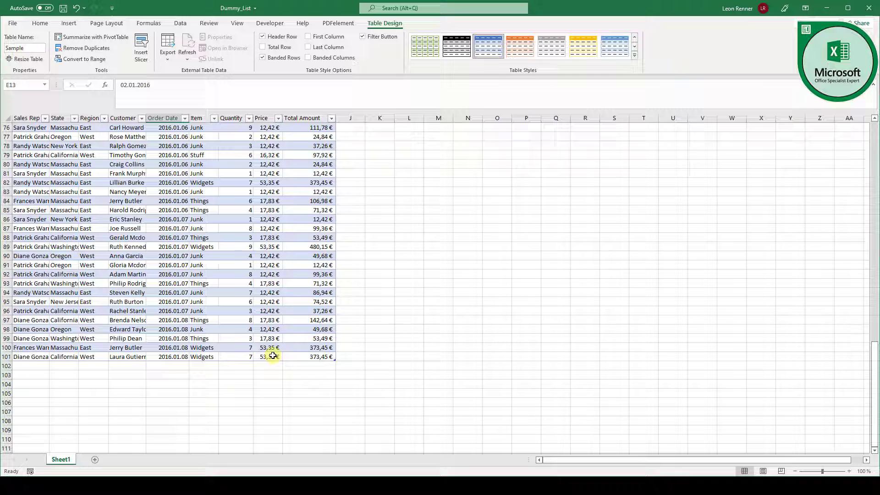
click(310, 357)
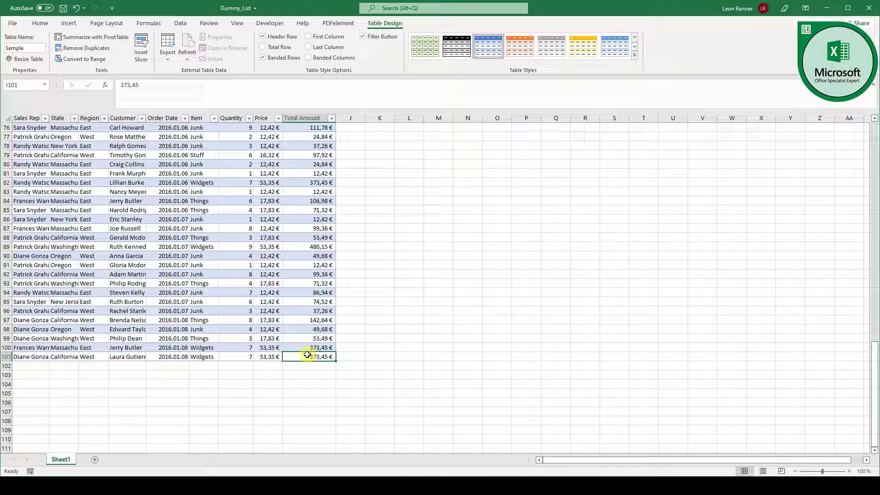
key(Tab)
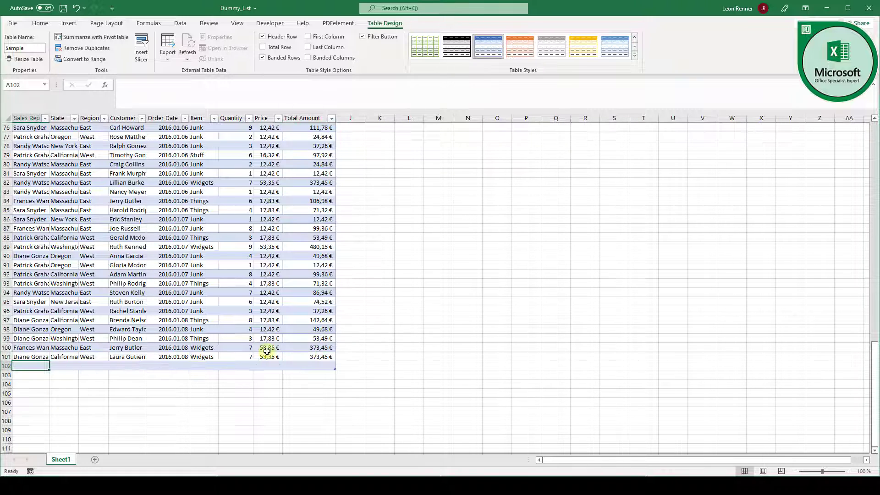
click(324, 368)
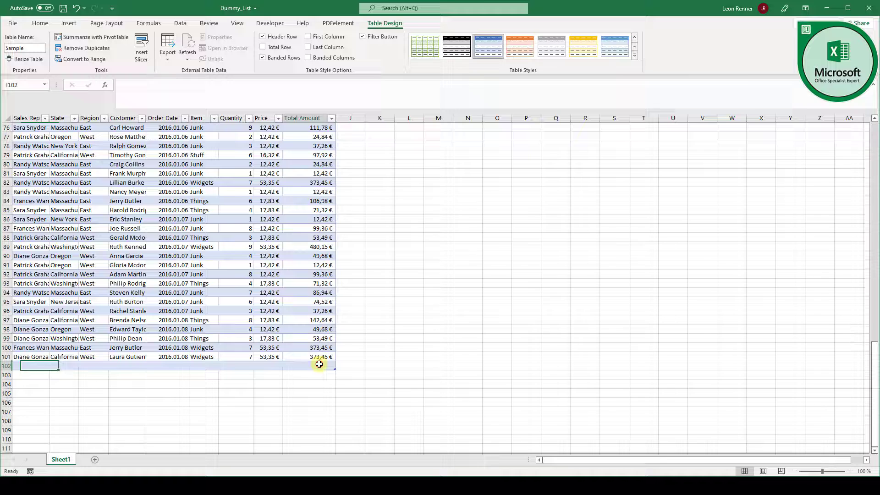
key(Tab)
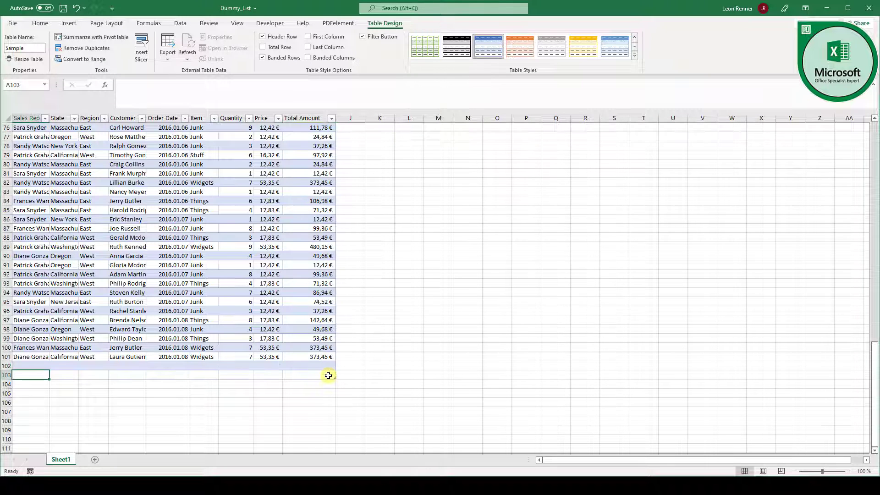
click(328, 376)
key(Tab)
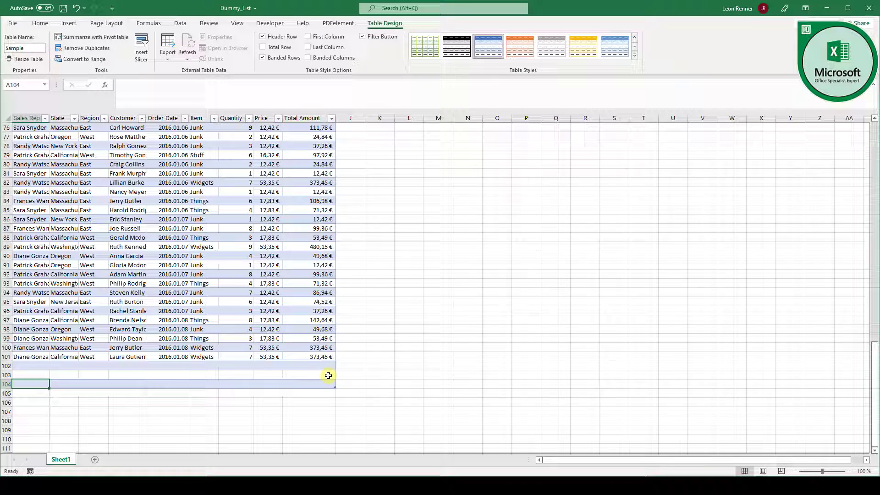
key(ctrl+z)
key(ctrl+z)
key(ctrl+z)
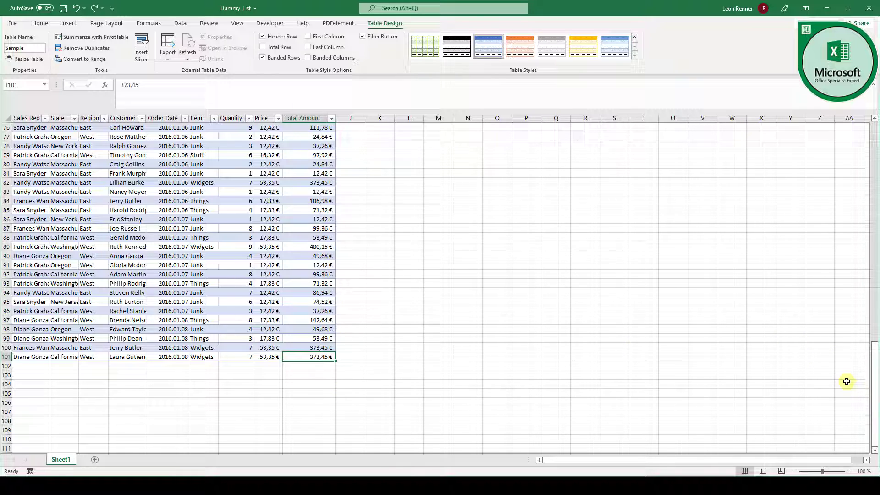
drag(873, 392, 870, 131)
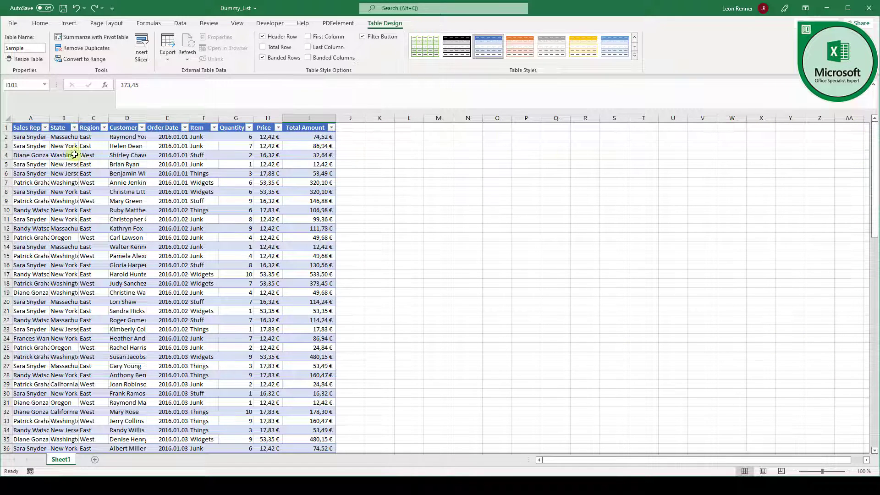
Create PivotTable1 from the Sample table on a new worksheet, Sheet2
click(33, 138)
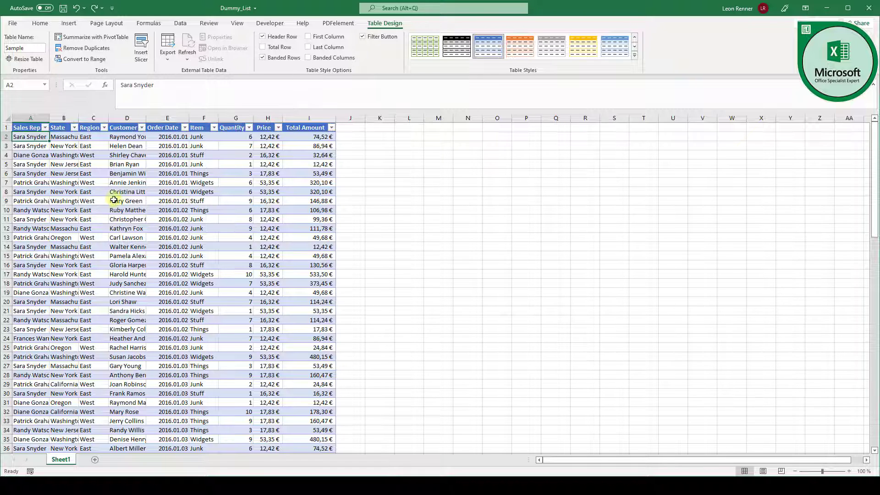
click(75, 25)
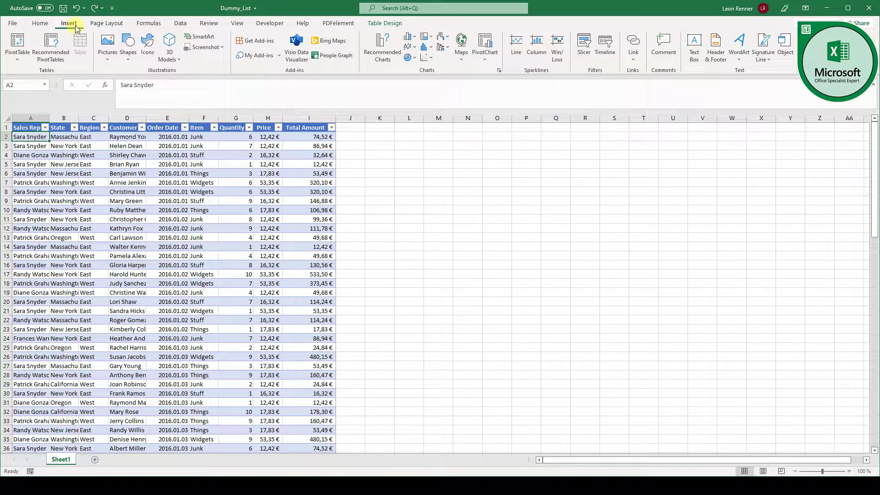
click(16, 43)
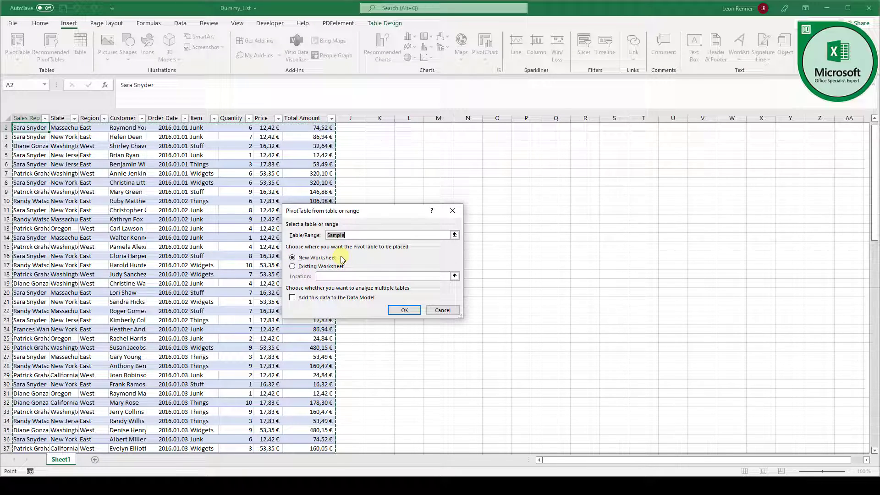
click(403, 310)
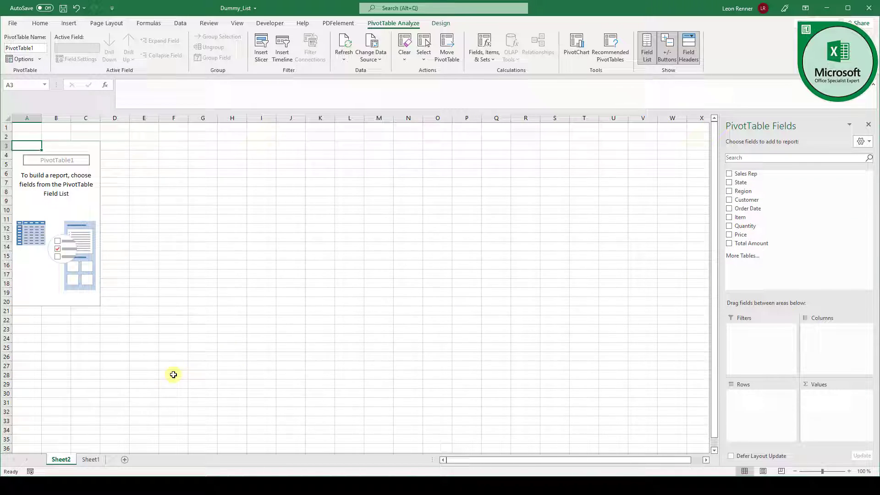
click(91, 460)
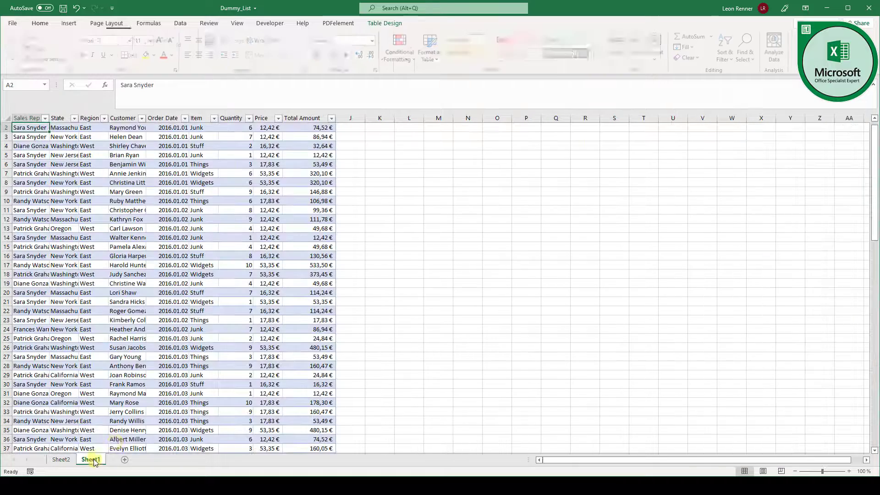
scroll(201, 179, up, 1)
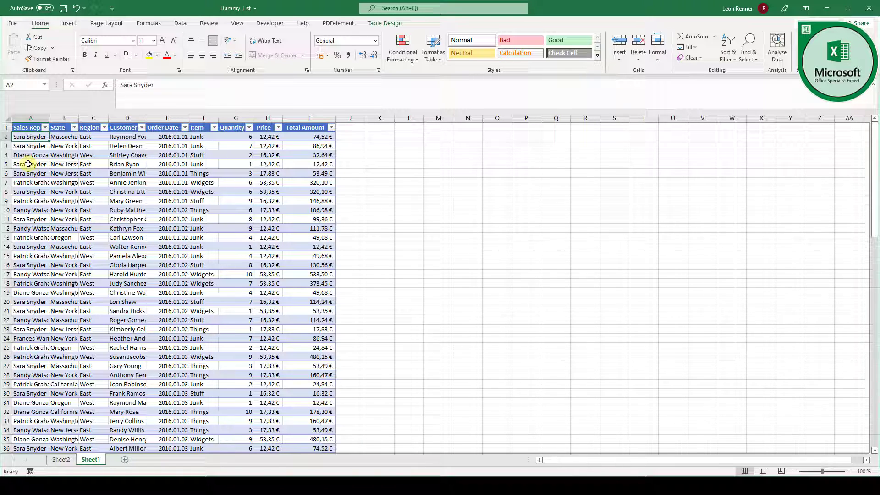
click(63, 460)
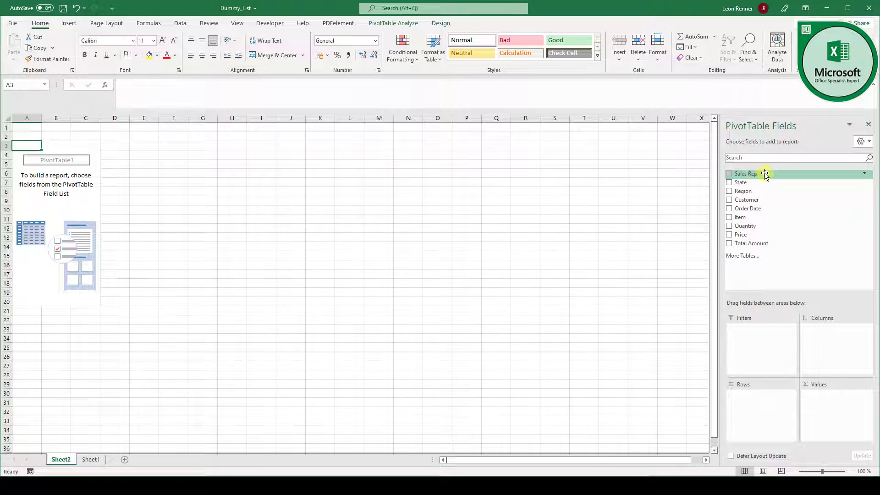
Put Sales Rep in the PivotTable rows to list the five reps, then return to Sheet1
drag(765, 175, 761, 407)
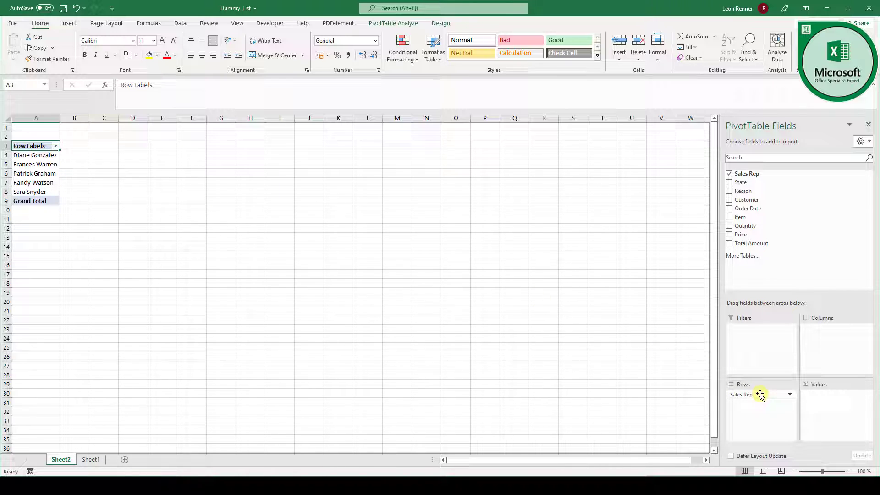
drag(755, 394, 829, 344)
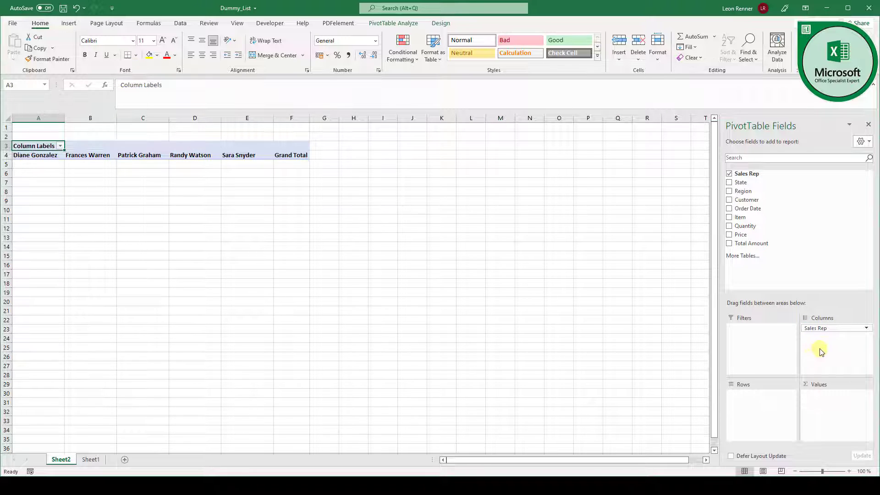
drag(832, 328, 751, 415)
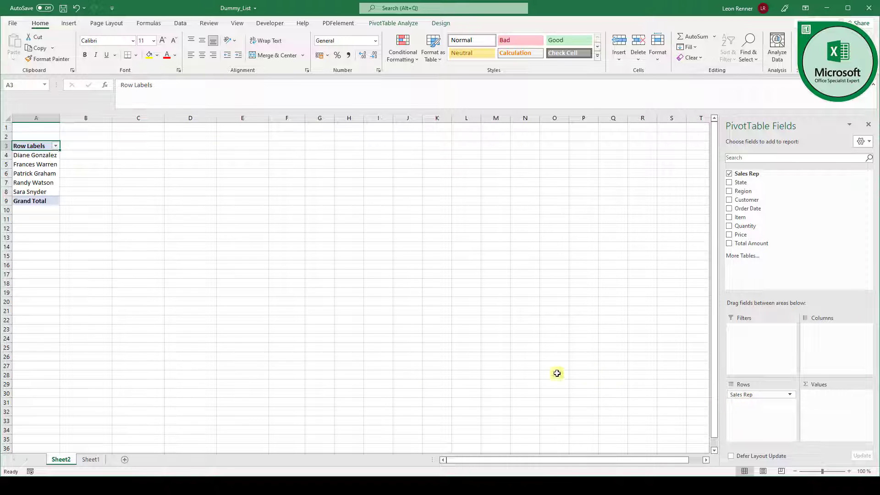
click(91, 459)
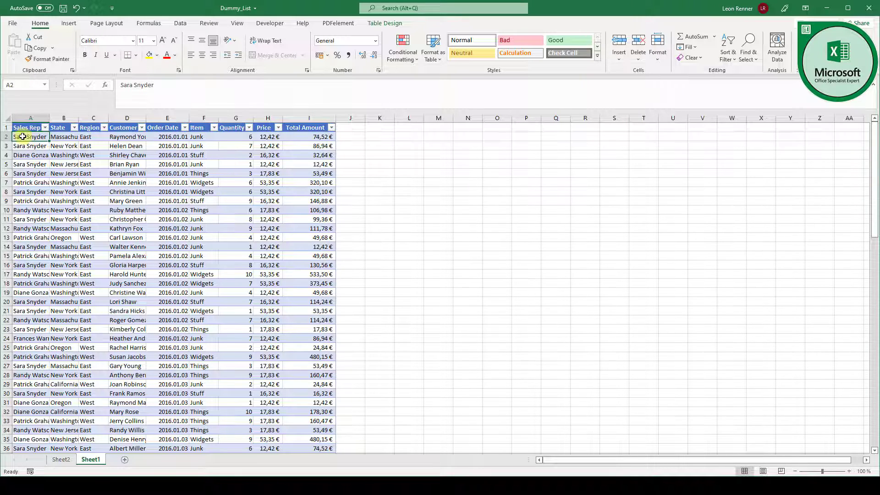
Add Total Amount to the PivotTable values, giving a grand total of 12122,03
click(308, 128)
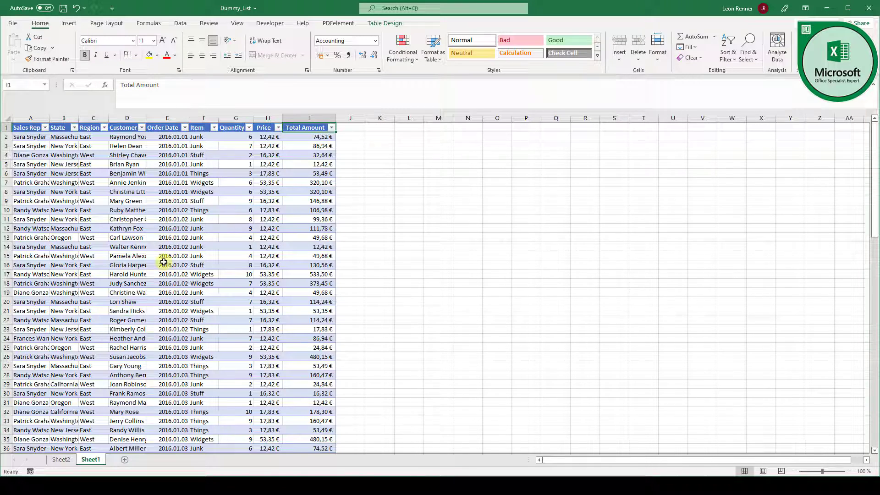
click(60, 459)
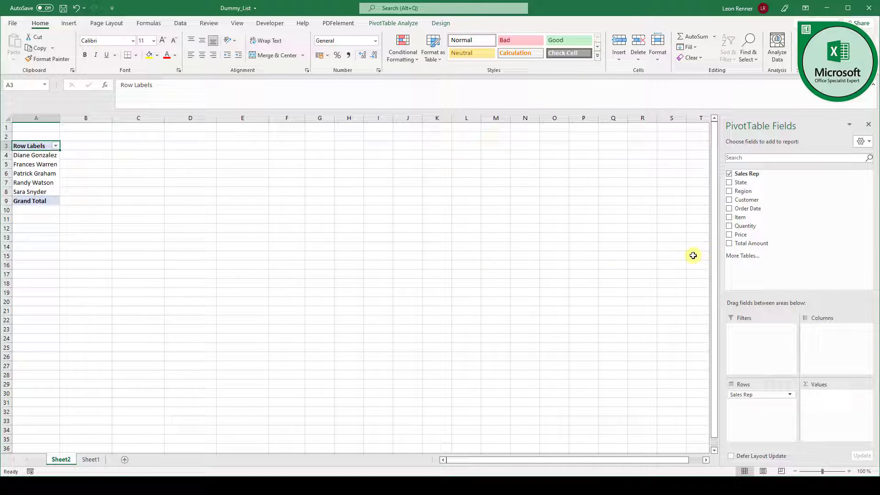
drag(759, 245, 841, 404)
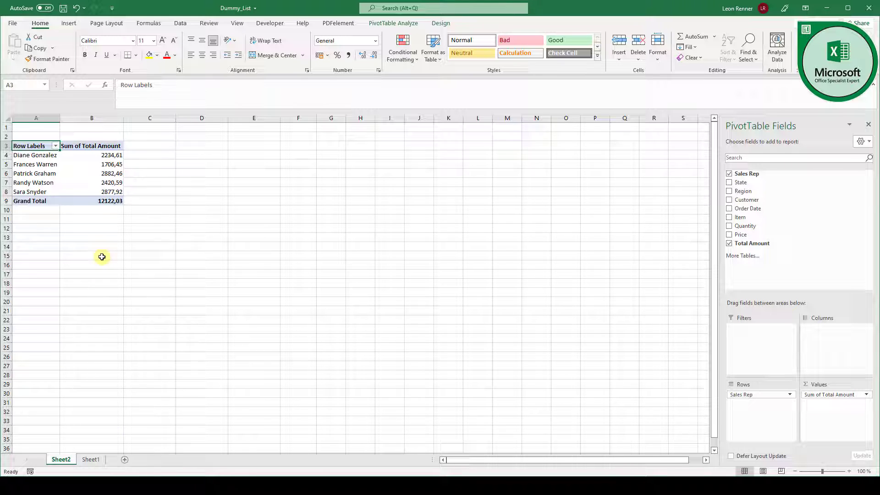
click(90, 459)
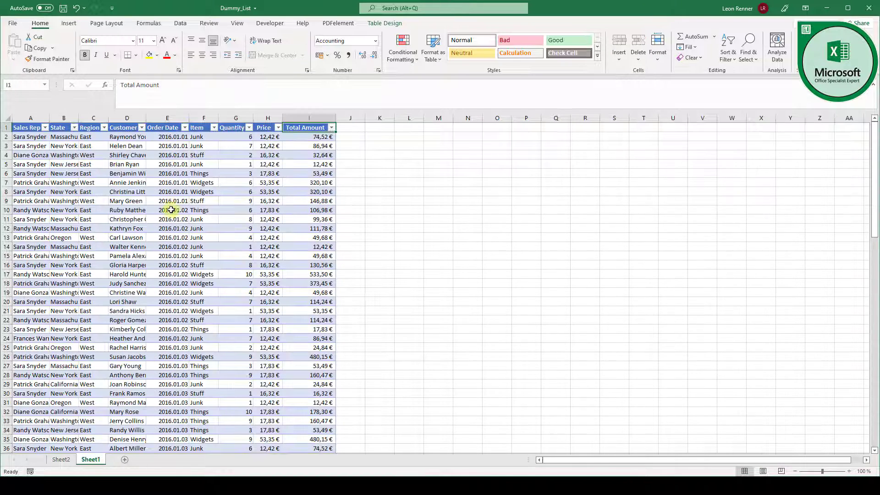
click(27, 137)
click(316, 137)
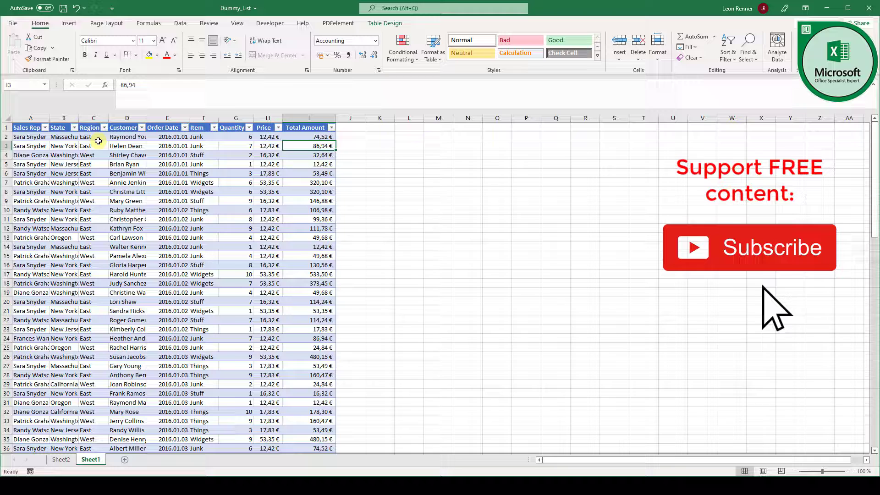
click(27, 146)
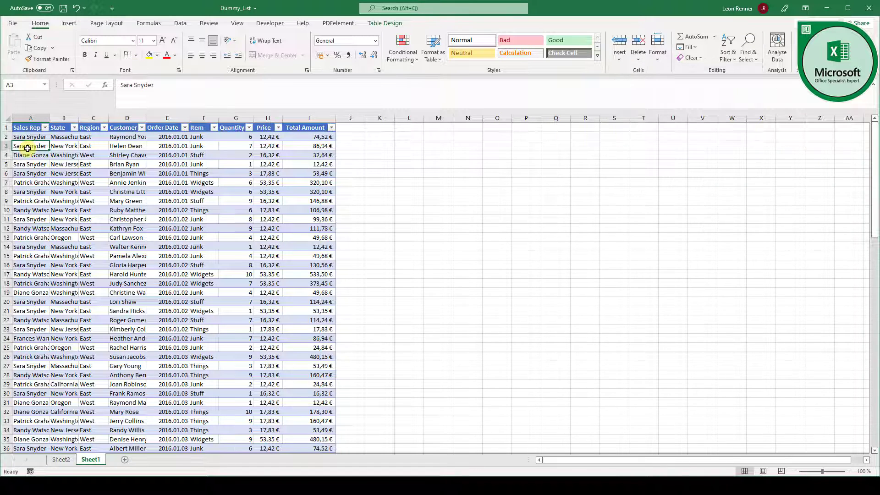
click(67, 461)
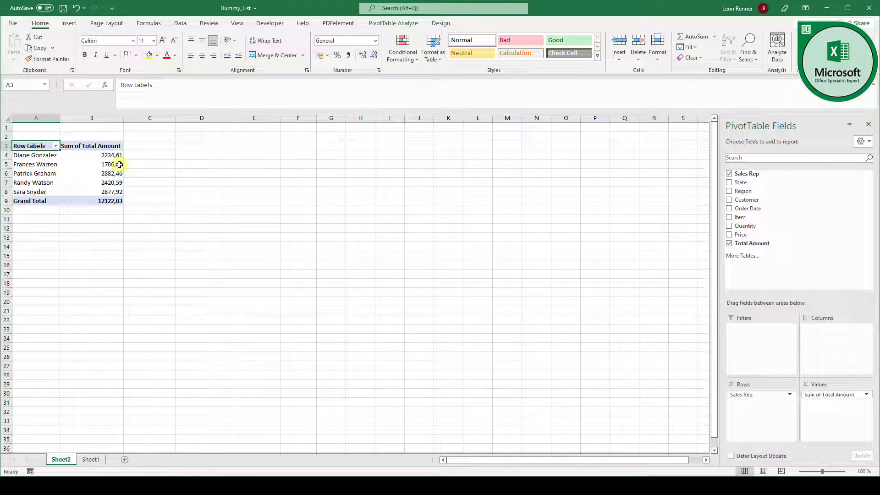
mouse_move(97, 179)
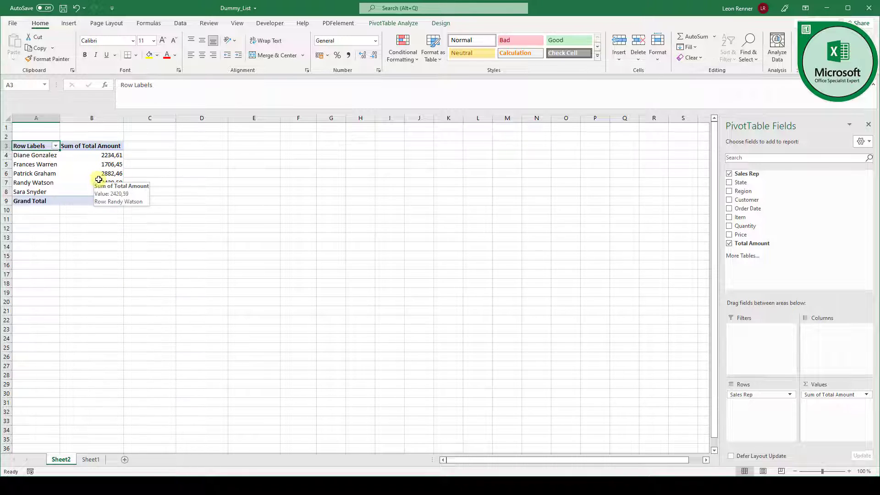
Format the Sum of Total Amount values as € Currency with two decimals
right_click(104, 174)
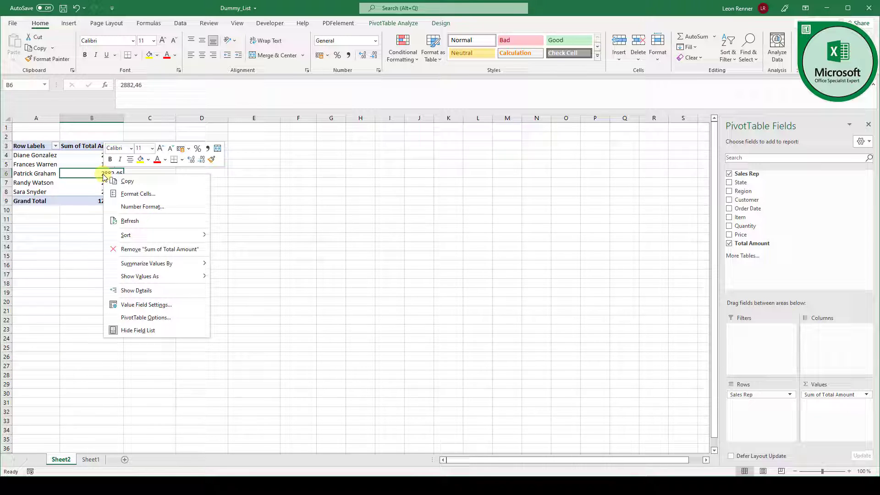
click(154, 207)
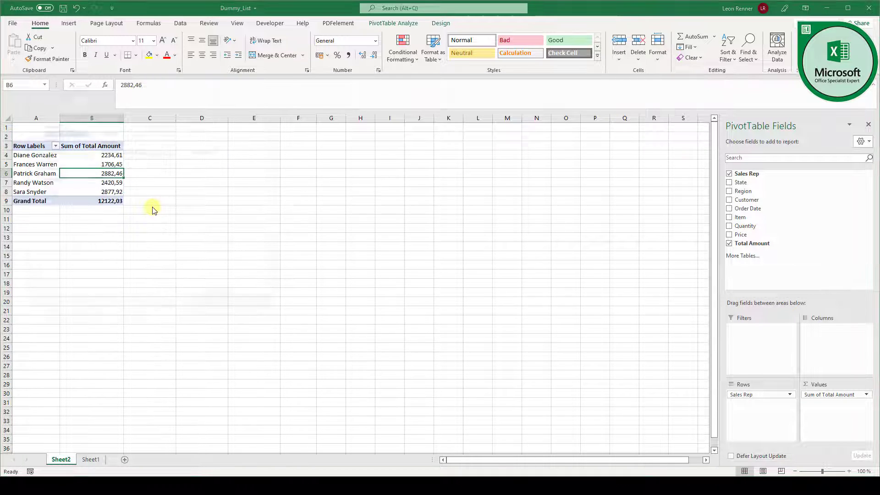
click(55, 144)
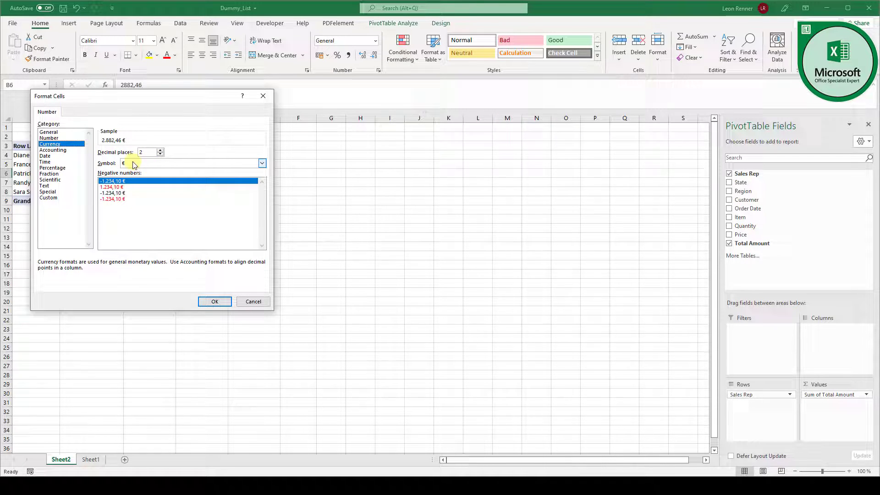
click(215, 301)
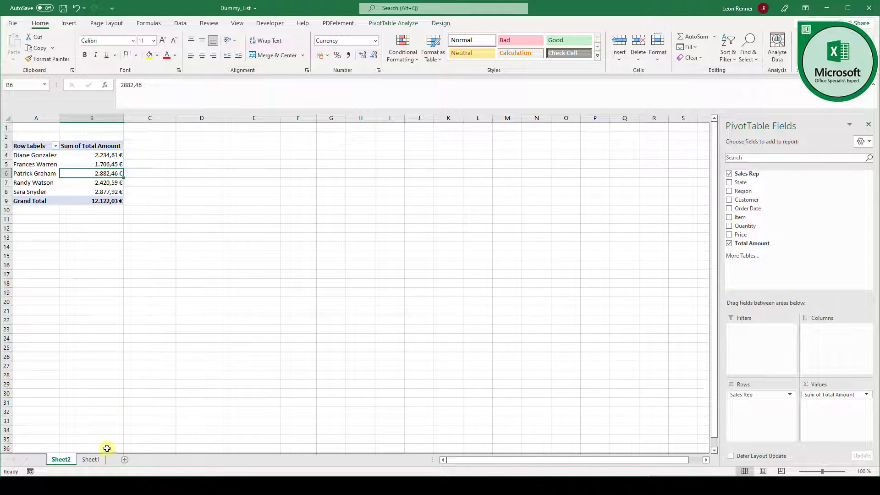
Go back to Sheet1 and look at the Quantity column of the Sample table
click(91, 460)
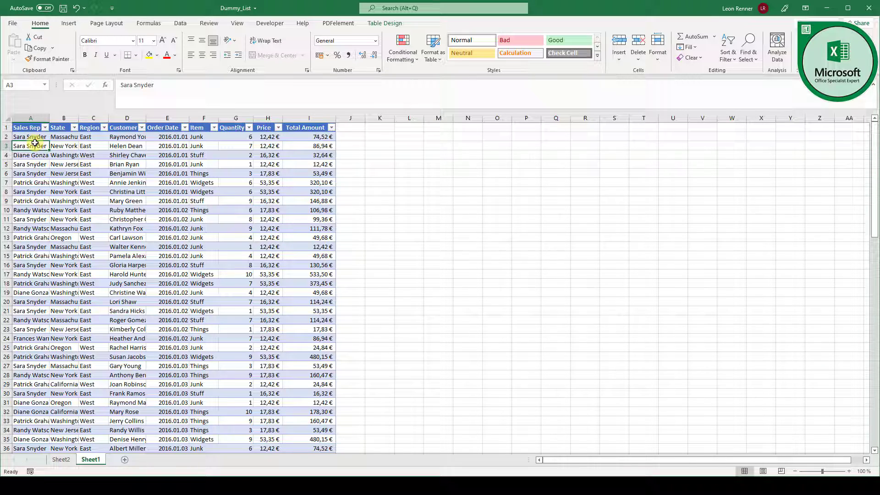
click(235, 146)
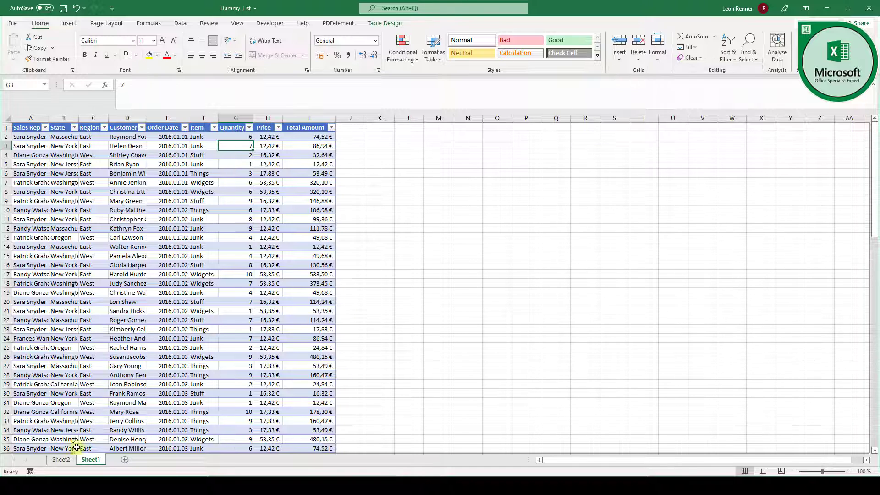
Add Quantity to the PivotTable values, totalling 509, and check the reps' quantity totals
click(61, 460)
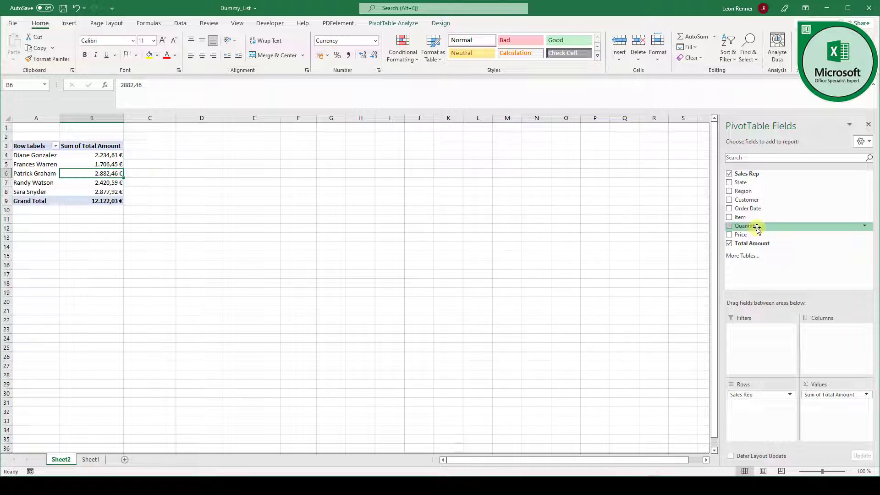
drag(756, 228, 833, 414)
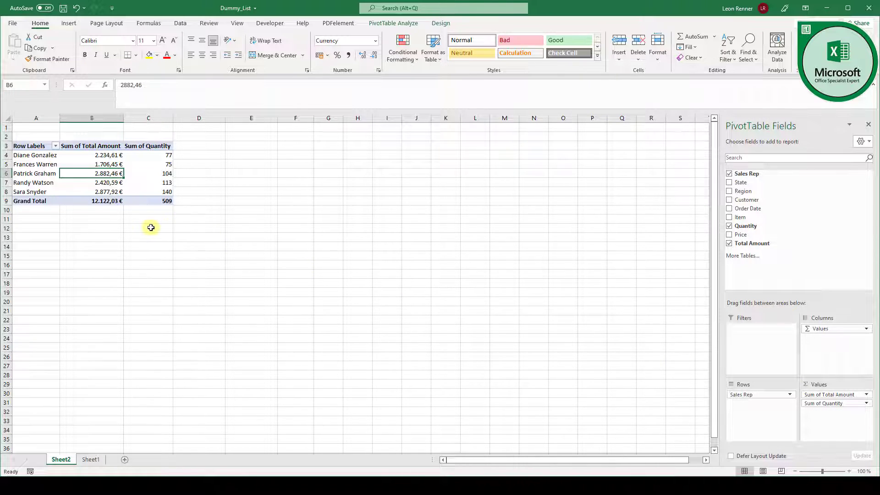
click(156, 154)
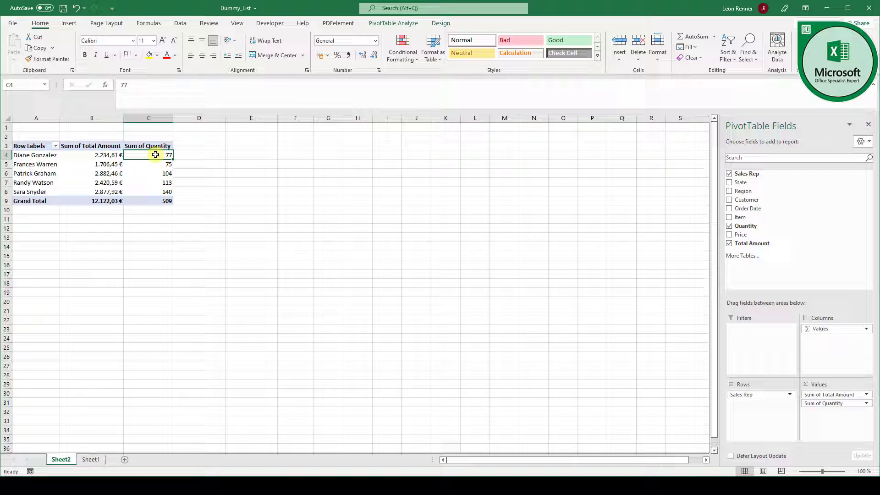
mouse_move(151, 153)
click(147, 165)
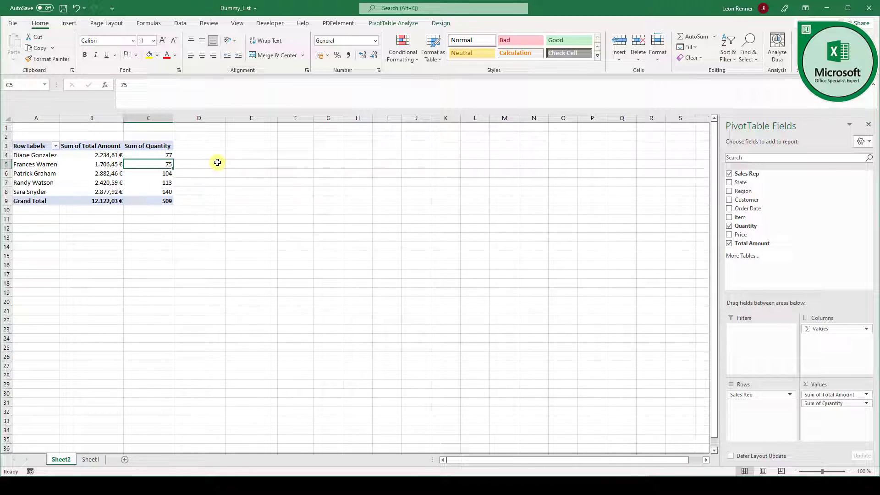
Compare the PivotTable's sales rep rows with the item types in Sheet1's Item column
click(87, 461)
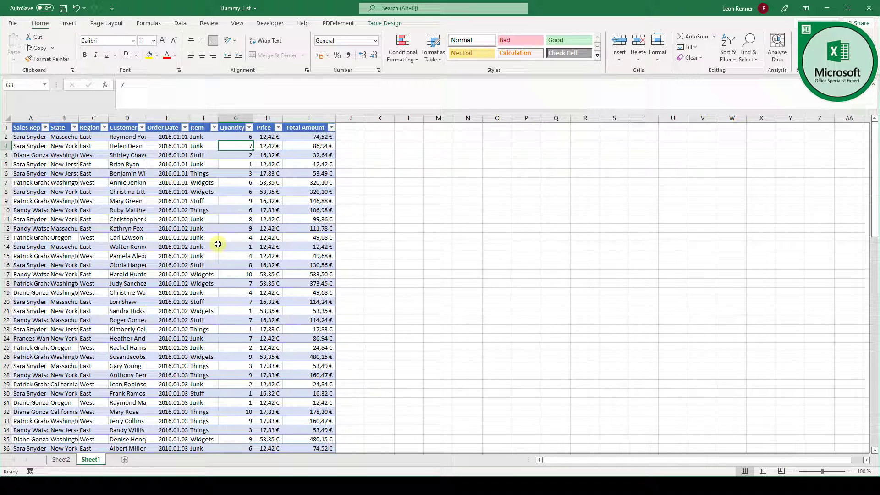
click(208, 138)
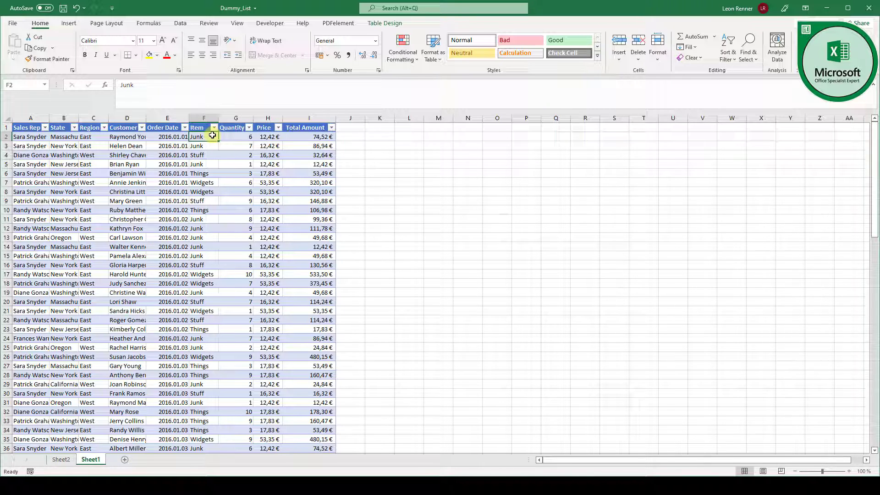
click(208, 155)
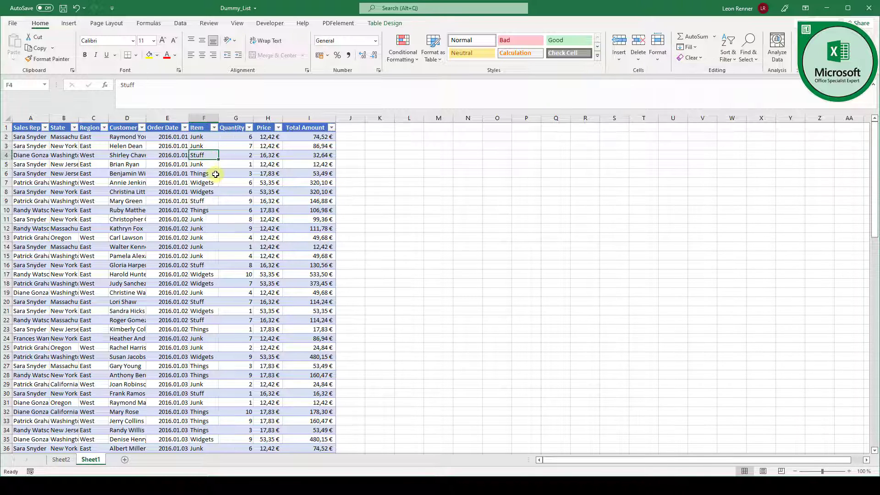
click(212, 173)
click(209, 182)
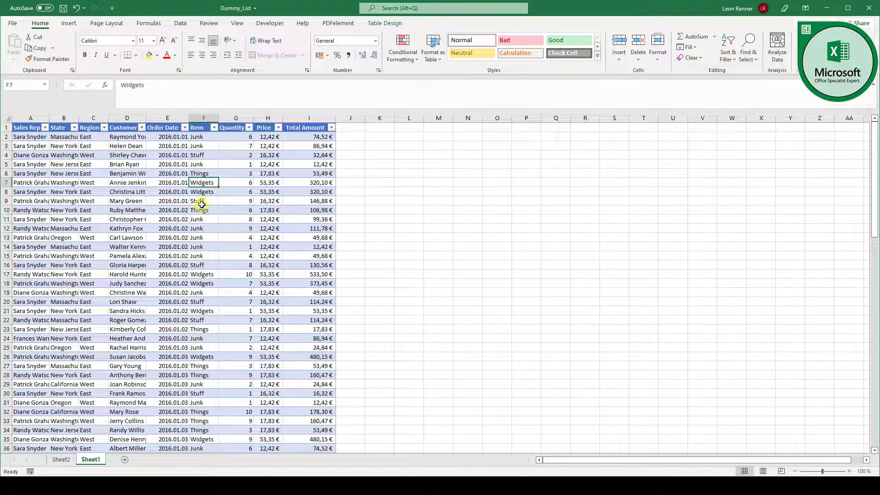
click(61, 459)
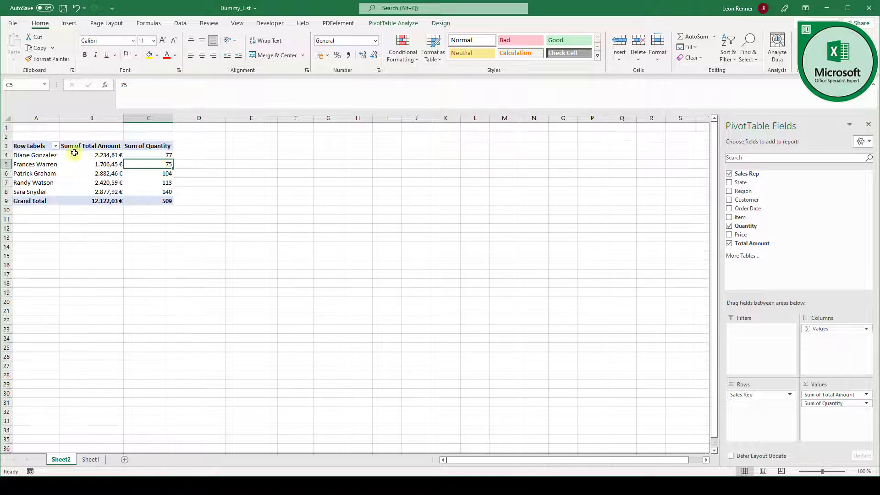
mouse_move(161, 156)
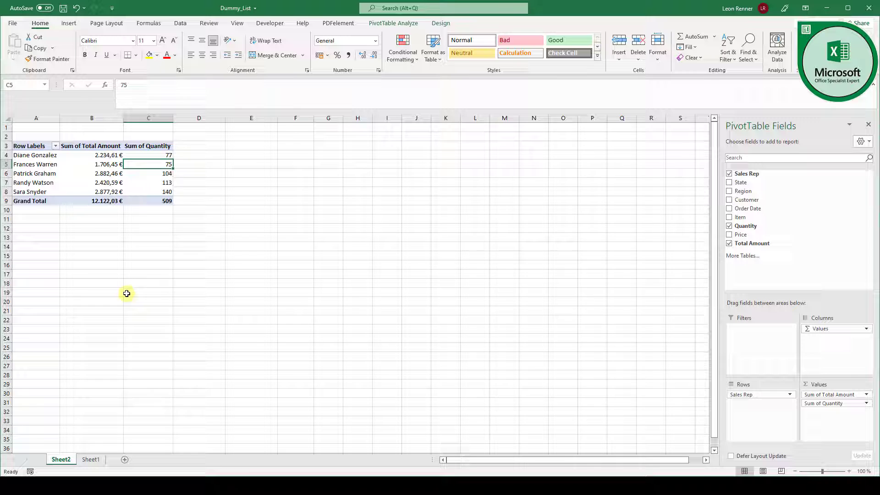
click(39, 167)
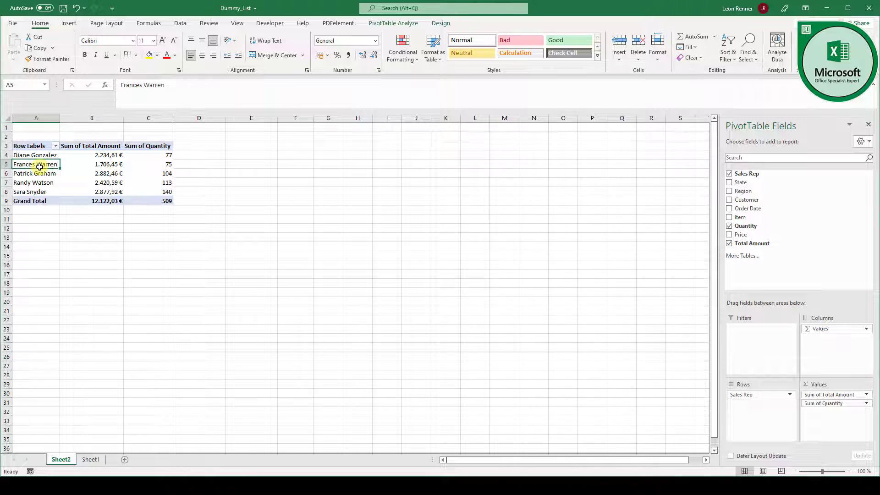
click(91, 459)
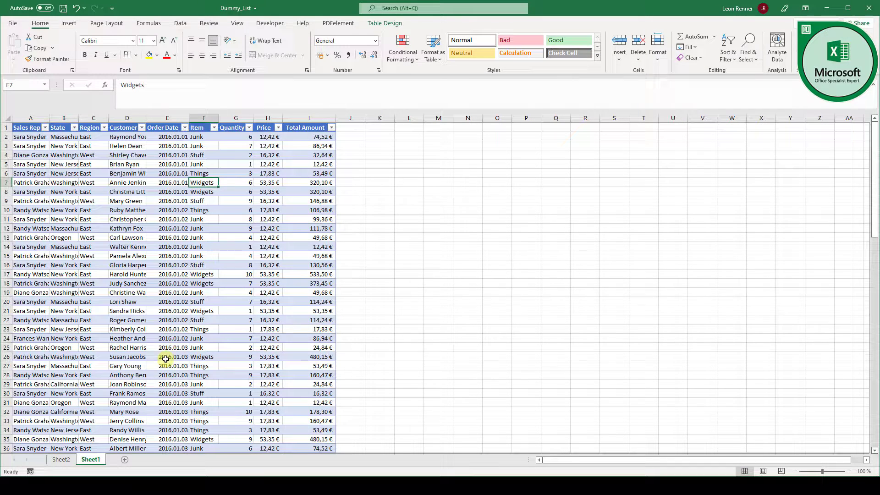
click(203, 131)
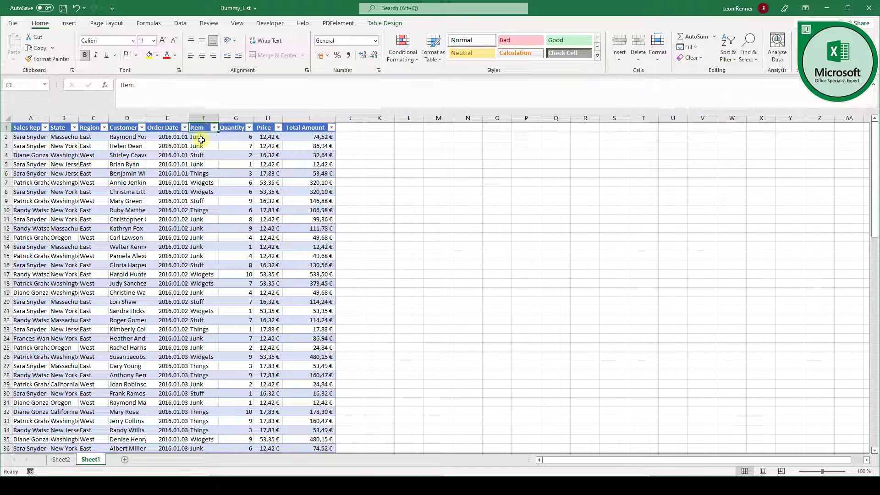
click(65, 461)
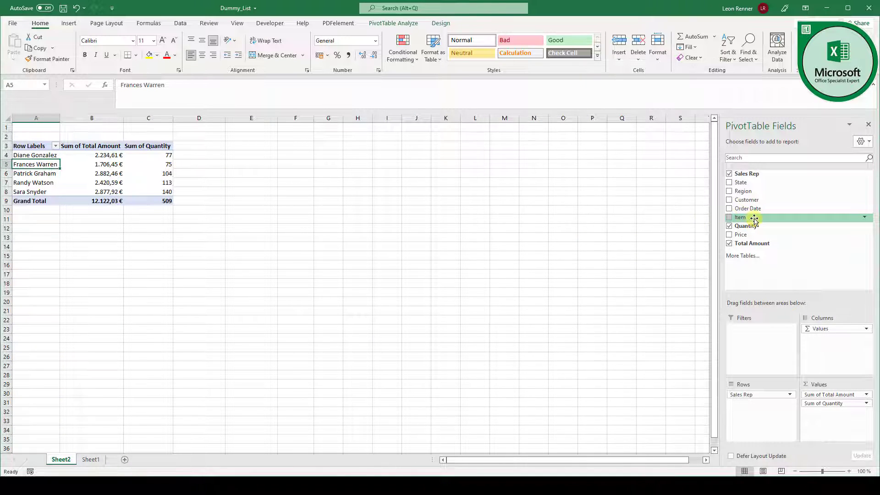
Nest Item under Sales Rep in the rows, splitting each rep into Junk, Stuff, Things and Widgets
drag(753, 219, 758, 414)
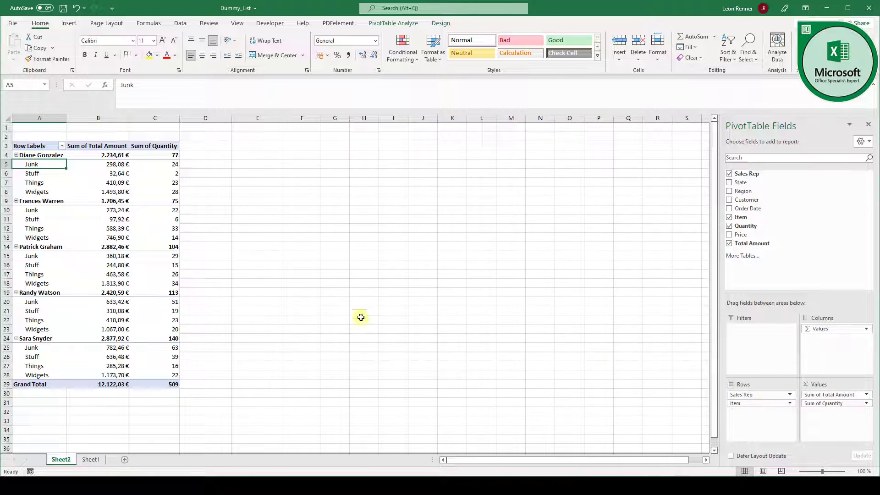
click(45, 155)
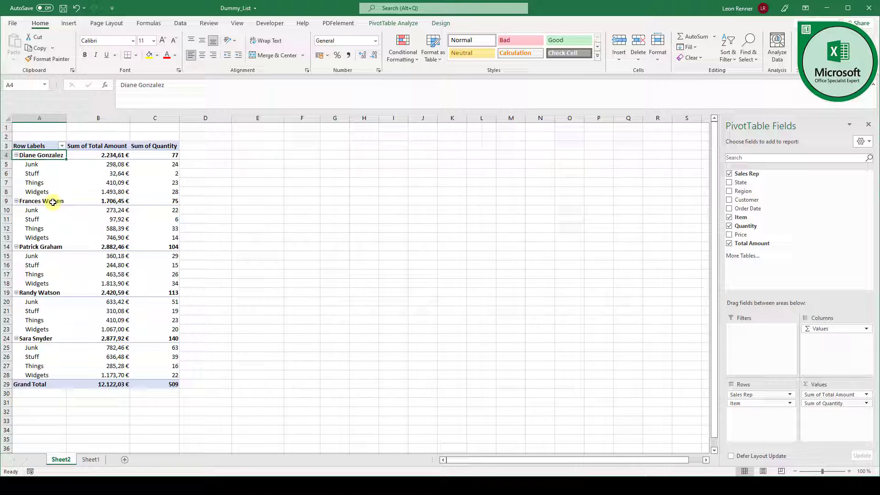
click(46, 203)
key(Down)
key(Down)
key(Down)
key(Down)
key(Down)
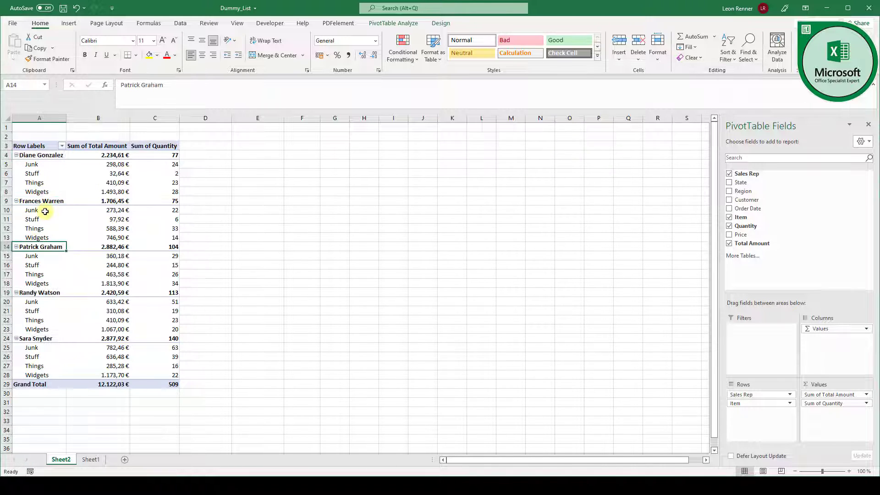
click(35, 211)
click(34, 220)
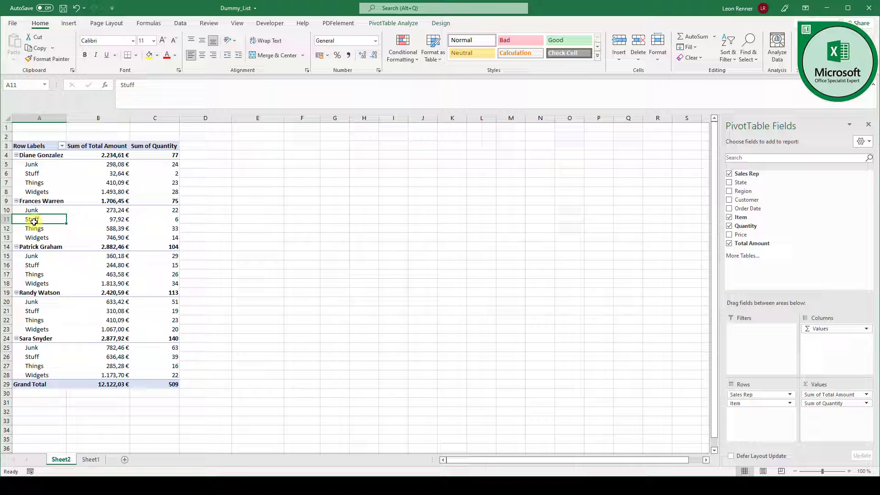
click(35, 229)
click(35, 238)
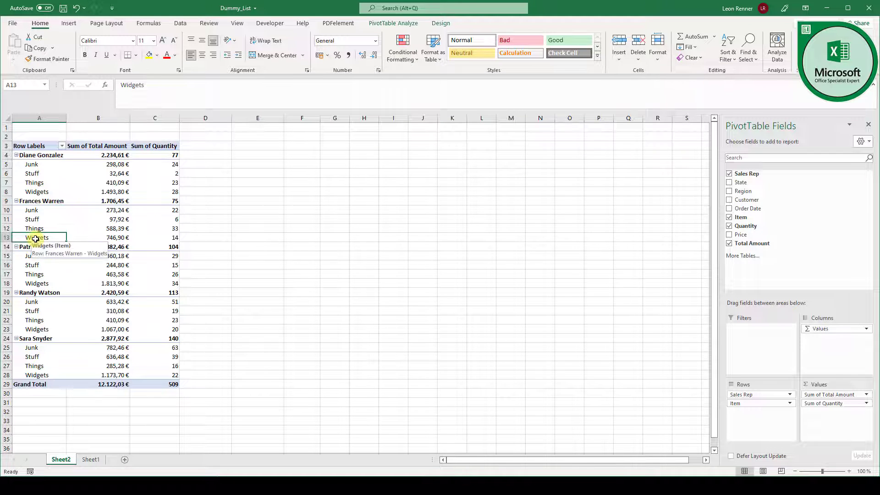
click(173, 211)
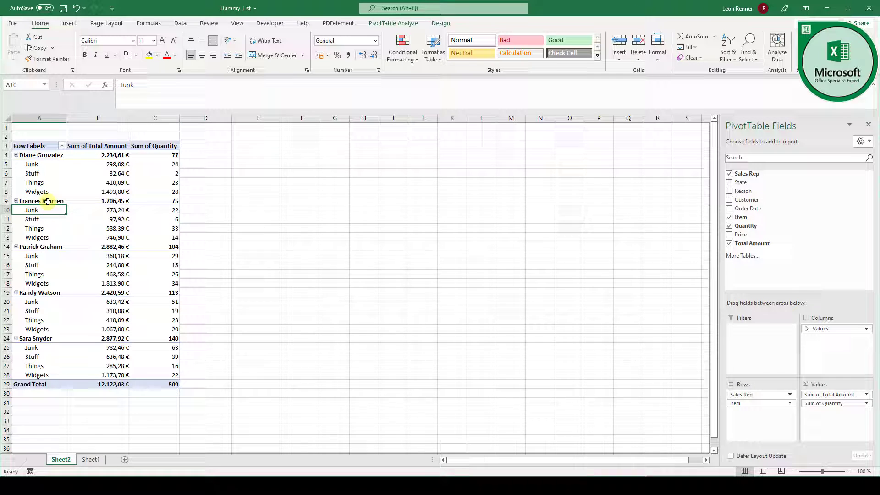
click(48, 202)
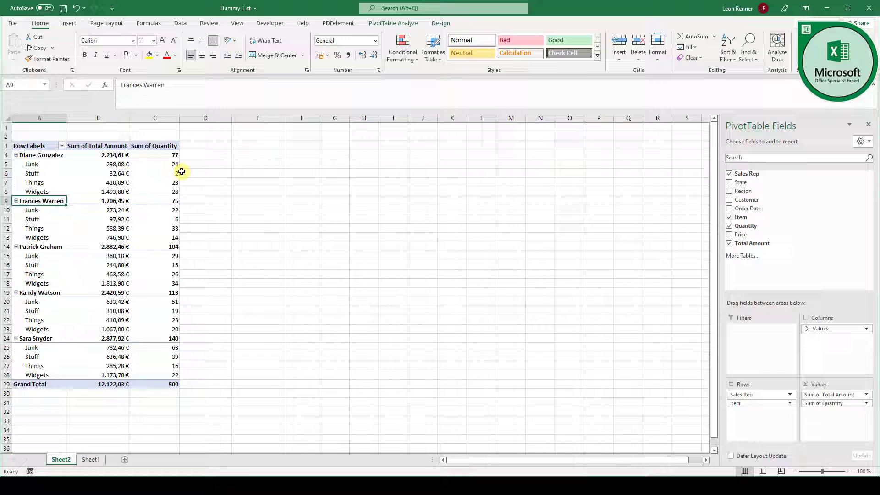
Start a new calculated field via PivotTable Analyze > Fields, Items, & Sets > Calculated Field
click(397, 25)
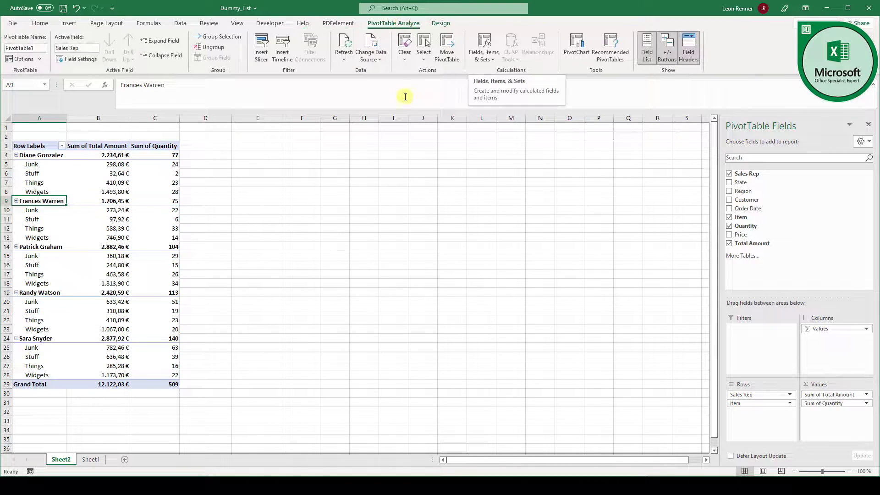
click(496, 61)
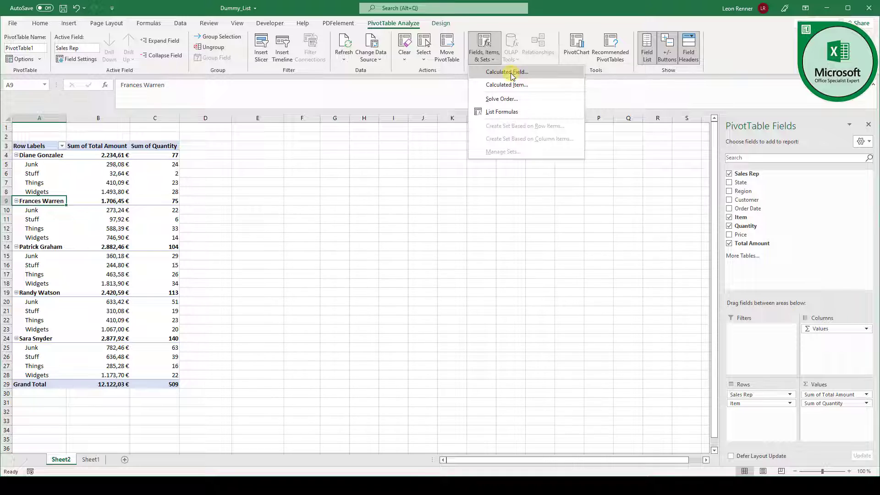
click(512, 76)
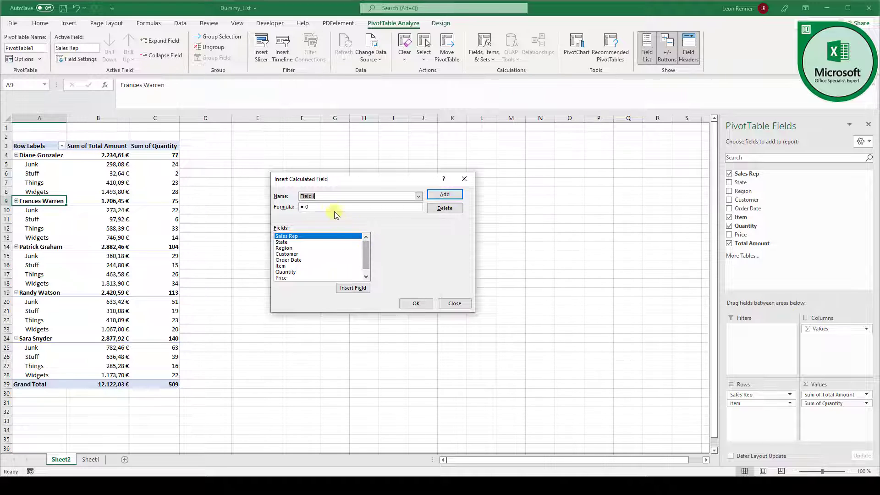
Create the calculated field Profit with formula 'Total Amount'*0,1 and add it to the PivotTable
click(325, 196)
double_click(325, 197)
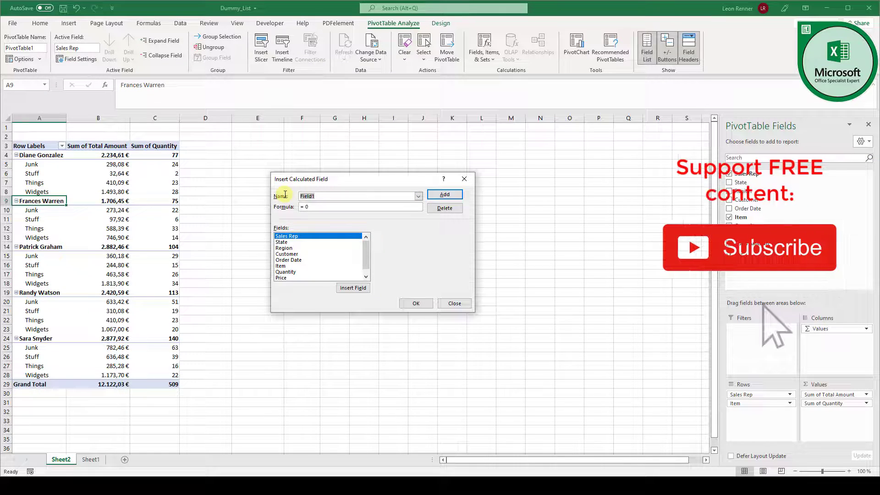
text(Profit)
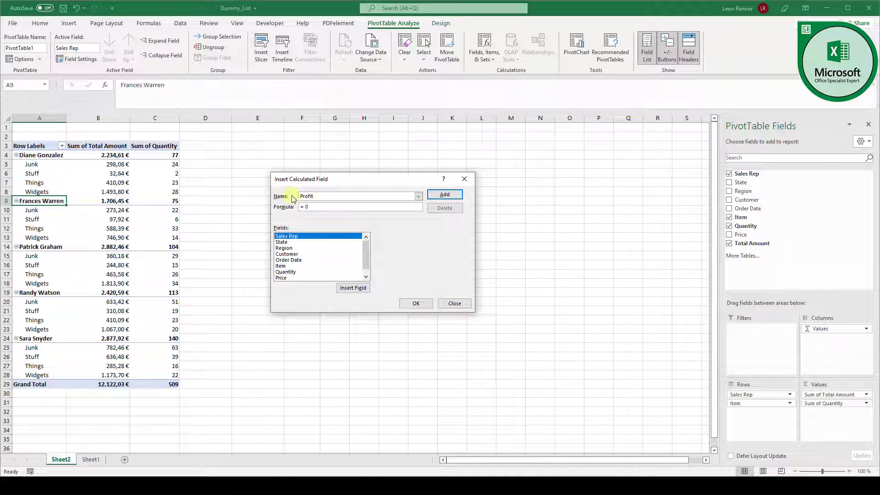
click(324, 207)
scroll(367, 264, down, 1)
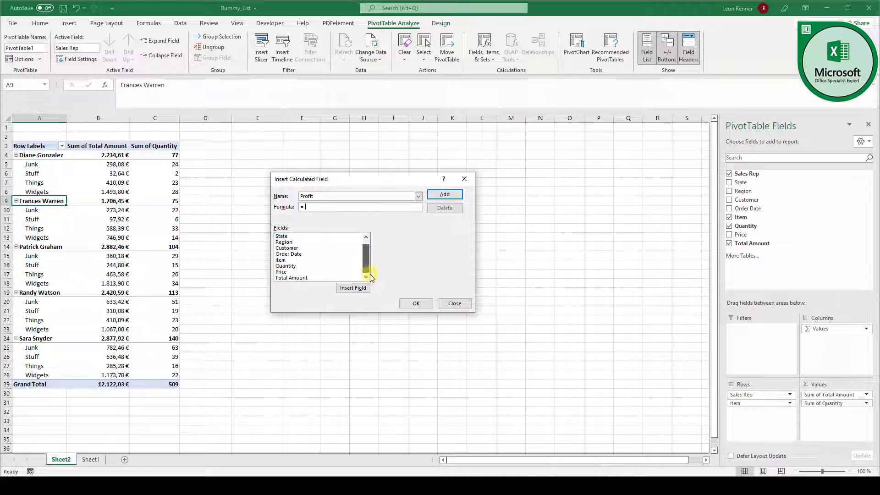
click(298, 278)
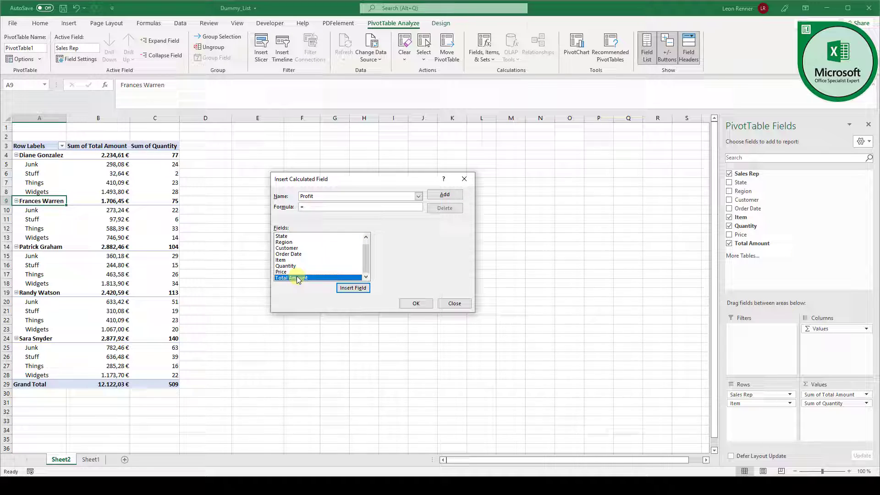
click(351, 289)
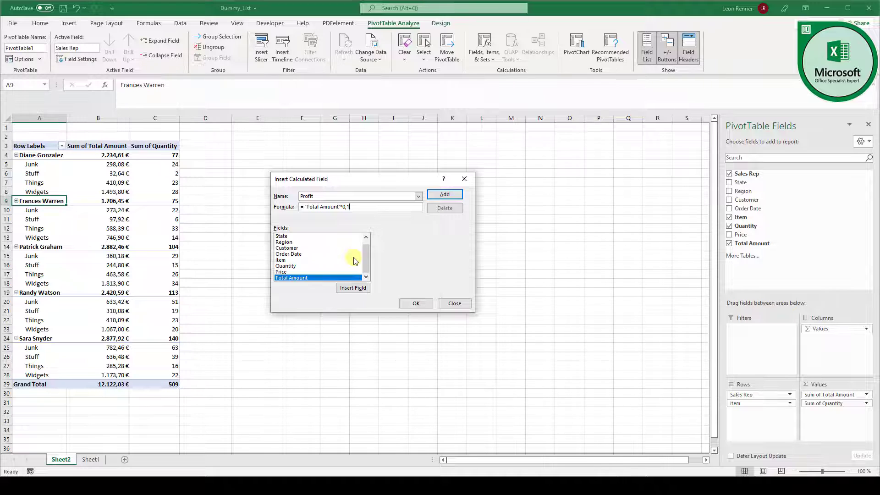
click(416, 303)
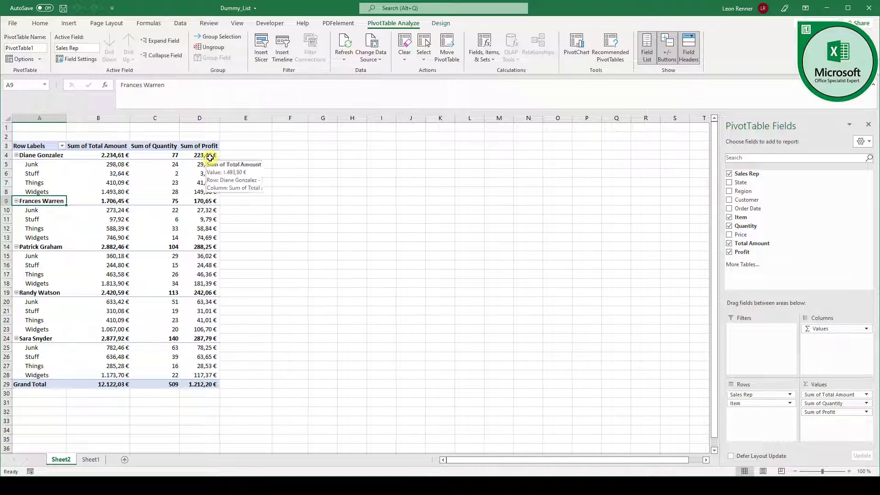
Select the first rep's label and their 223,46 € Sum of Profit value in the PivotTable
click(209, 156)
click(40, 158)
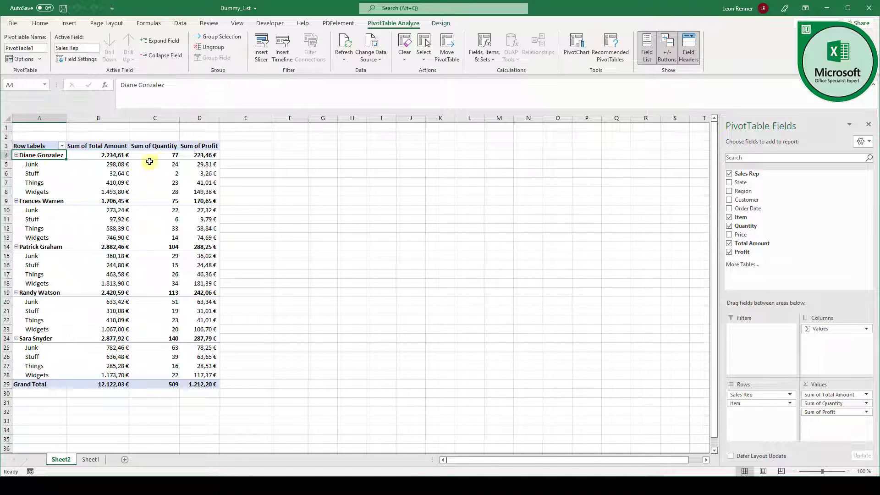
mouse_move(210, 155)
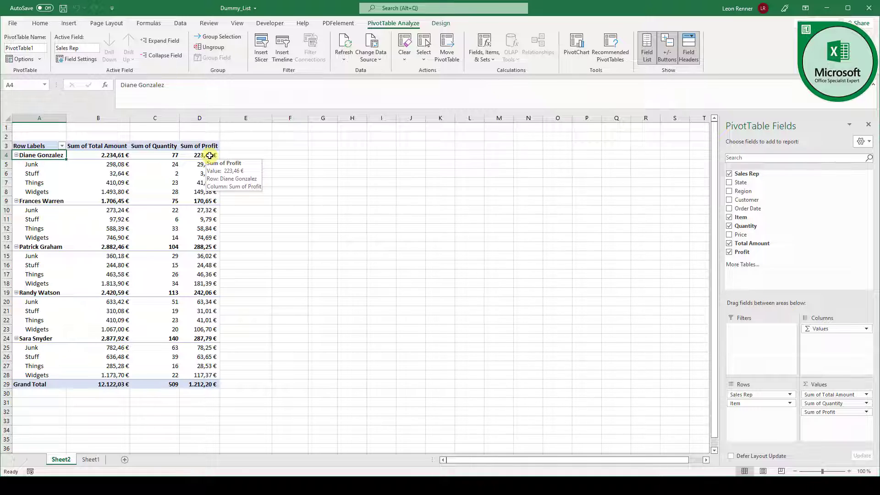
click(209, 156)
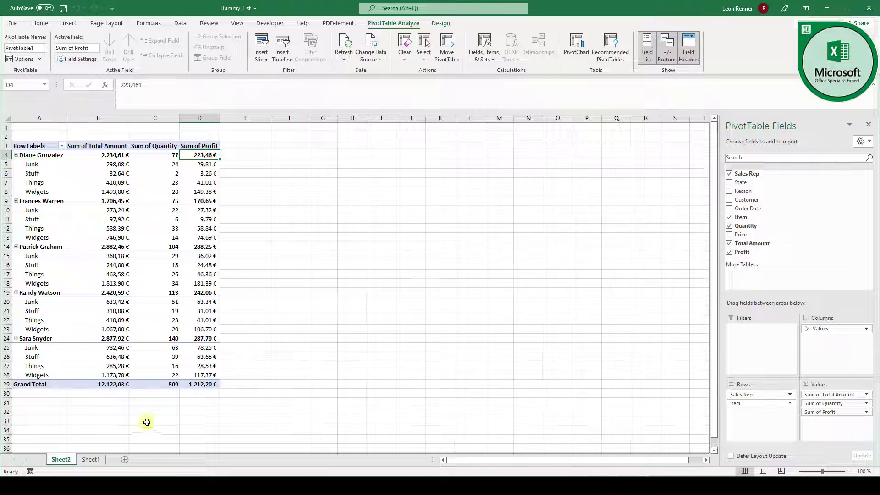
Switch to Sheet1 and inspect an East and a West value in the Region column
click(92, 460)
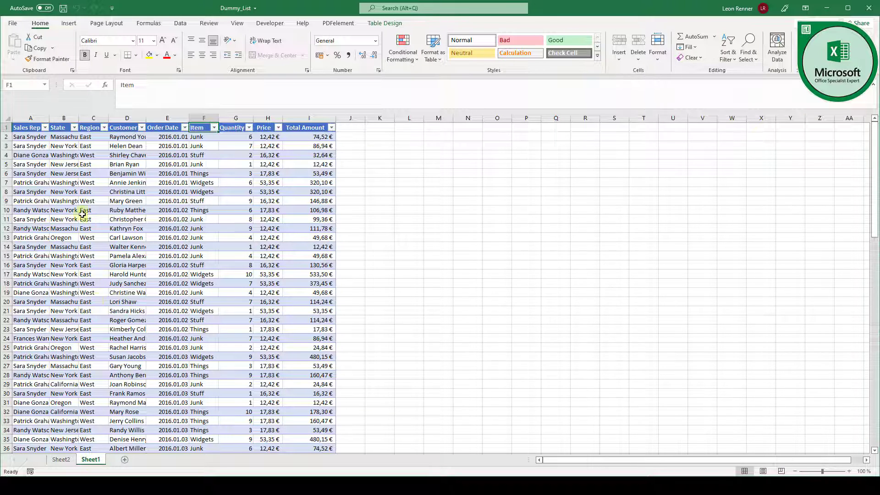
click(95, 136)
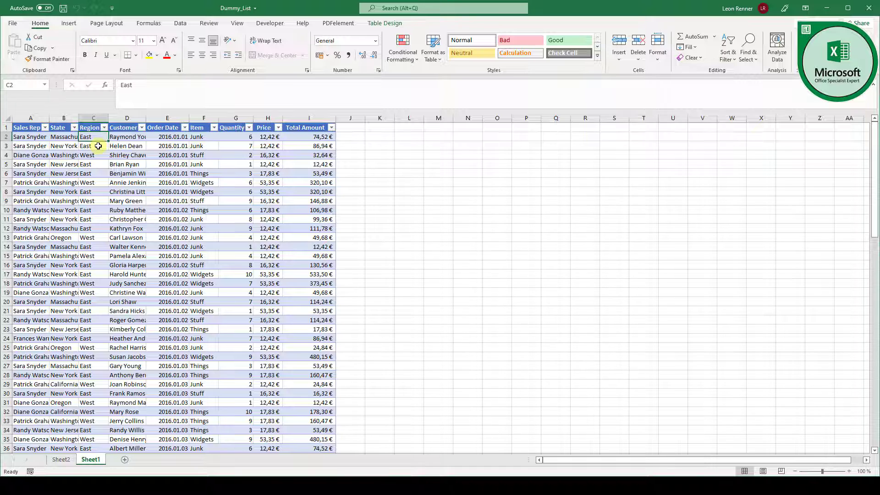
click(98, 155)
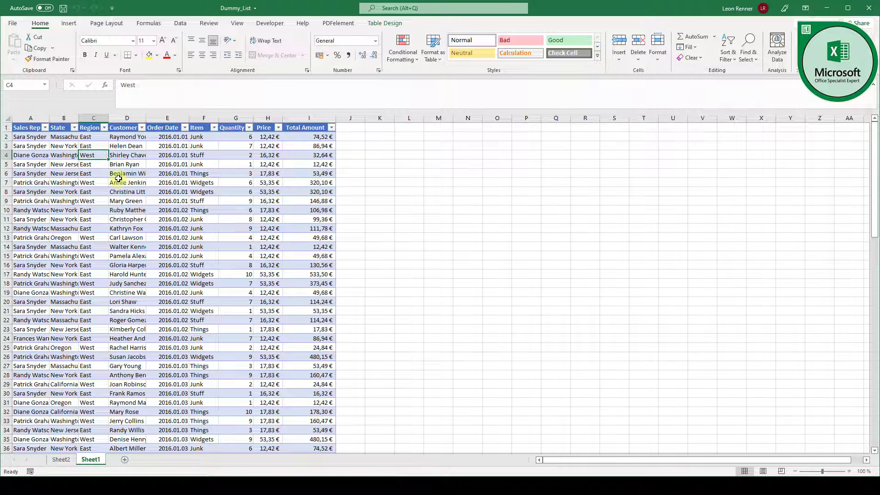
Add Region as a report filter on Sheet2, try East, then filter the PivotTable to West
click(61, 460)
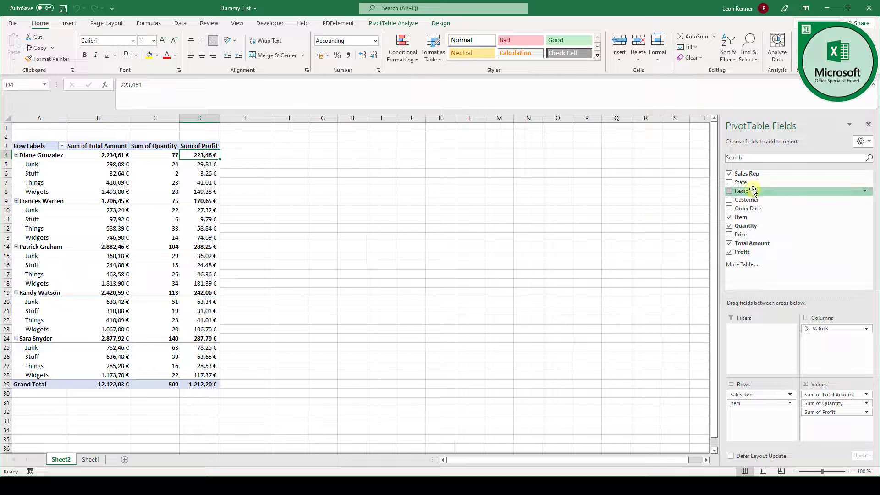
drag(759, 191, 743, 352)
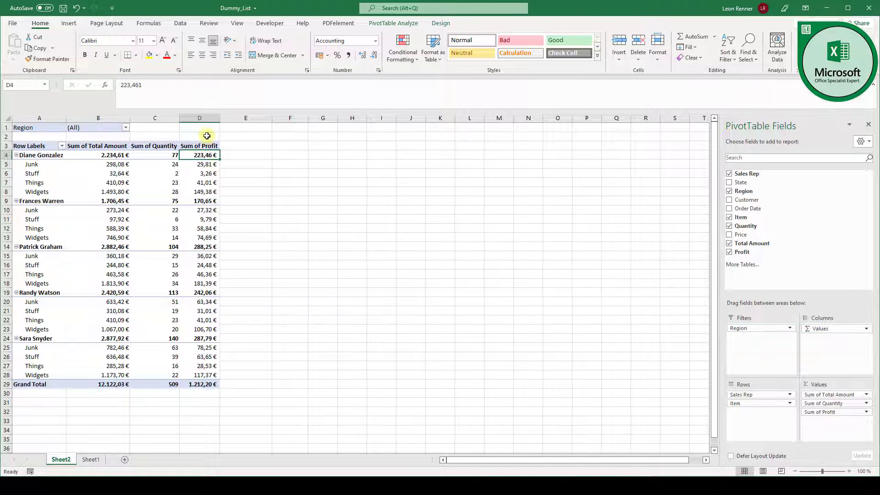
click(126, 128)
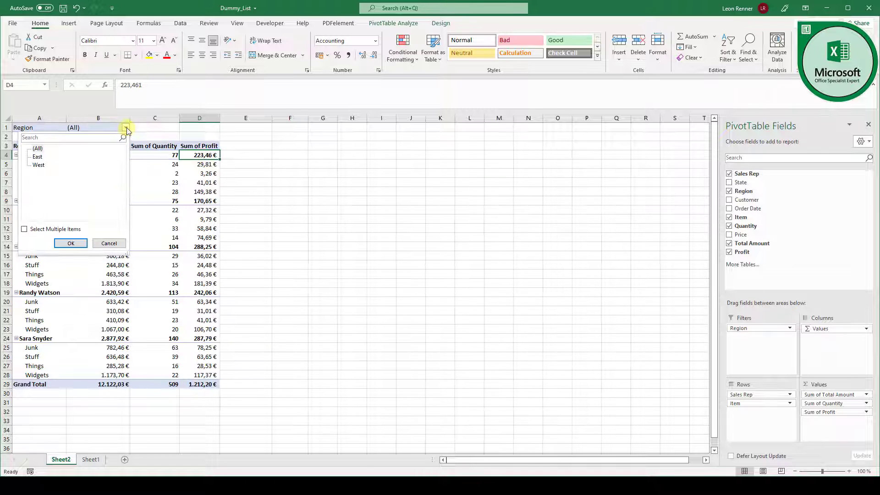
click(38, 158)
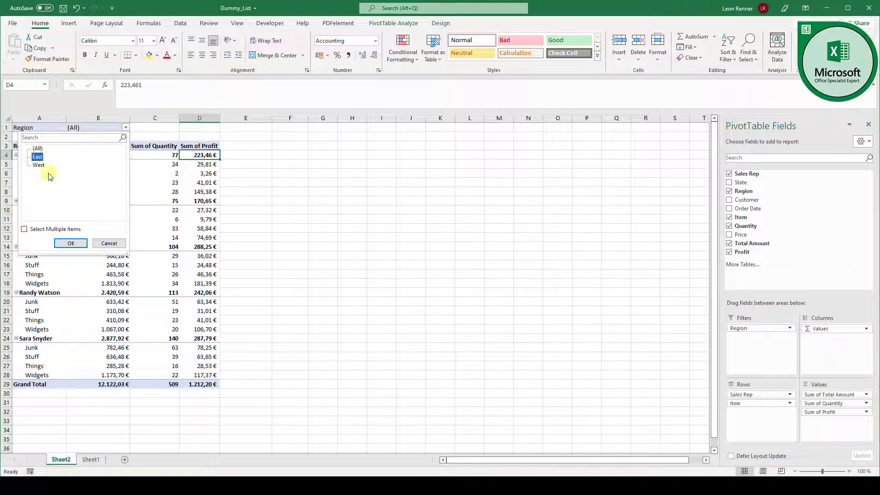
click(71, 243)
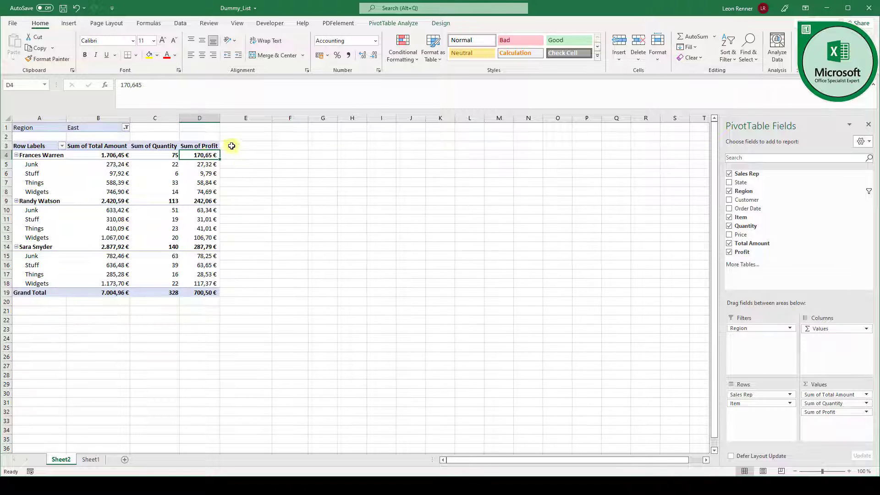
click(126, 128)
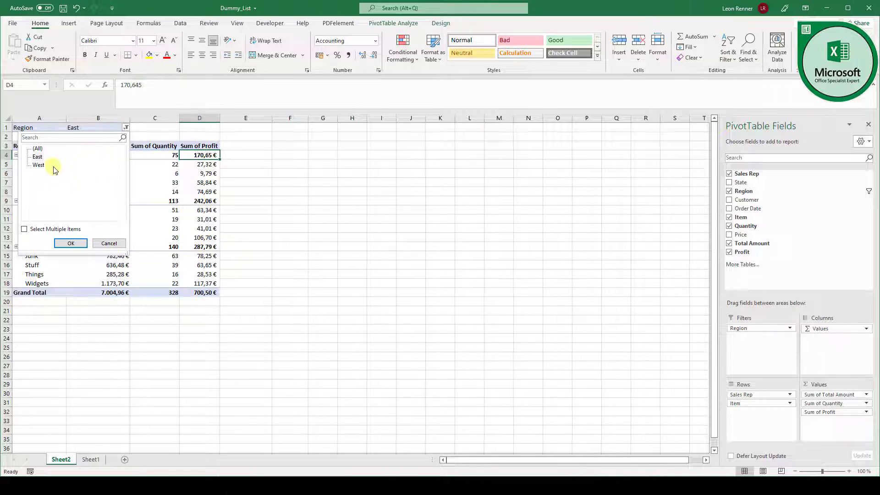
click(71, 245)
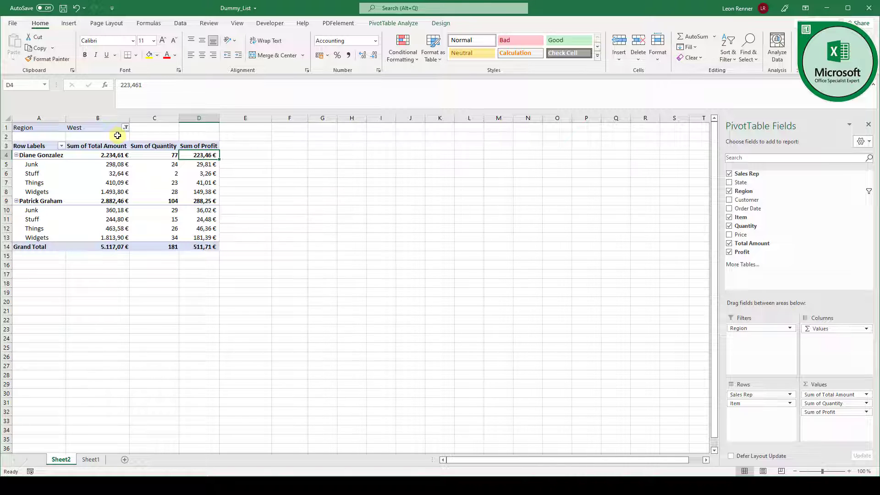
Insert a Region slicer from PivotTable Analyze and place it beside the table at column E
click(399, 23)
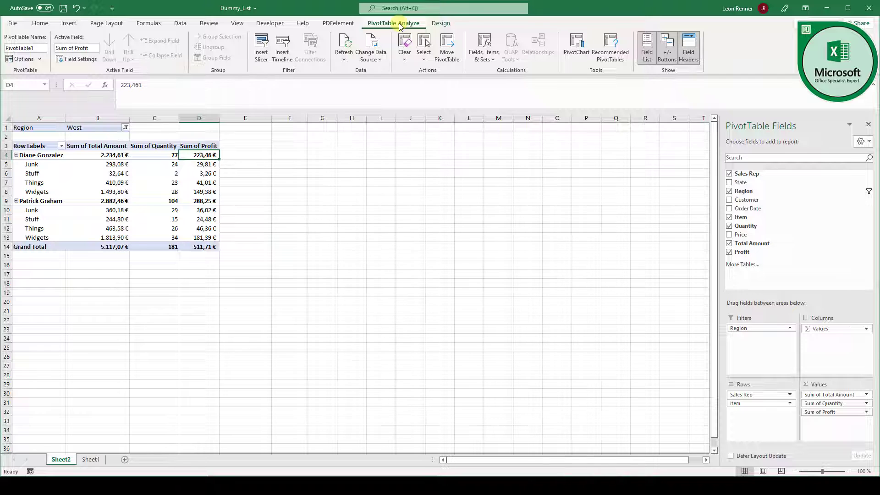
click(260, 52)
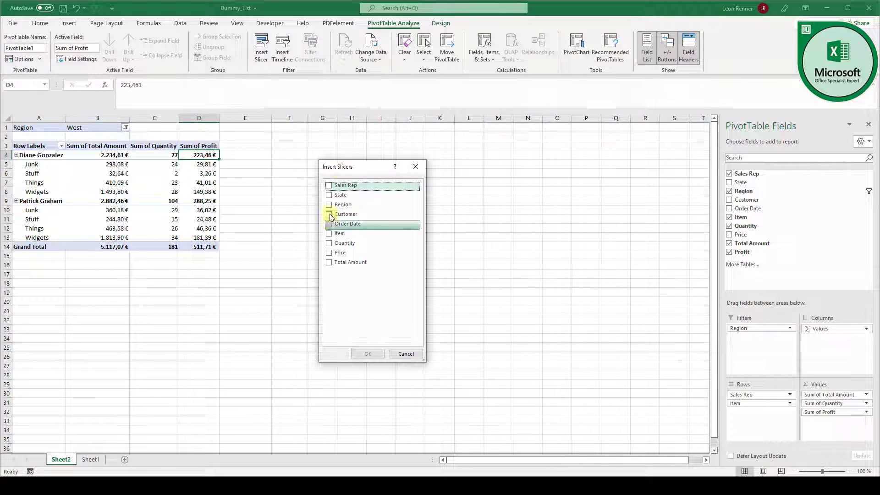
click(329, 204)
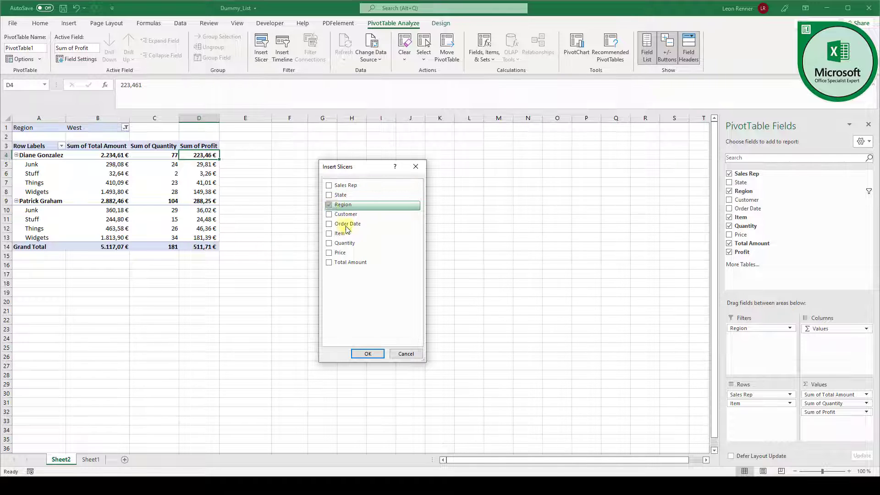
click(367, 354)
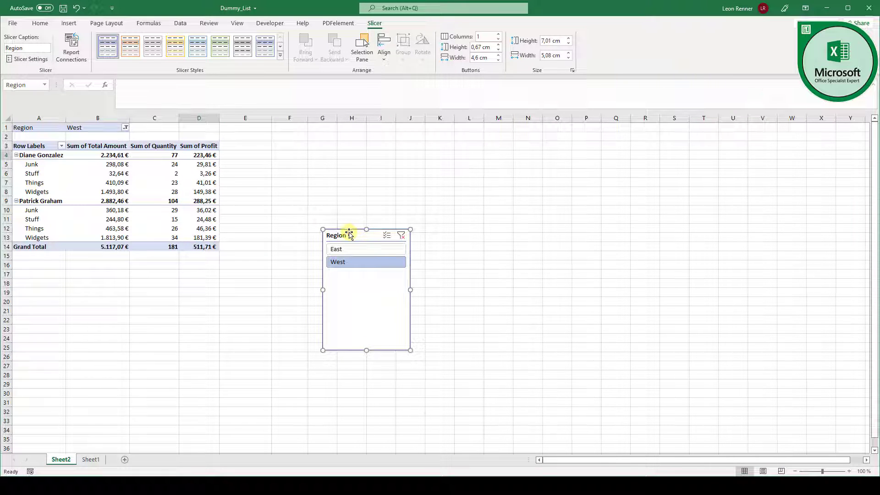
drag(346, 232, 291, 144)
Test the slicer's East and West buttons, then enable Multi-Select and select both regions
click(295, 160)
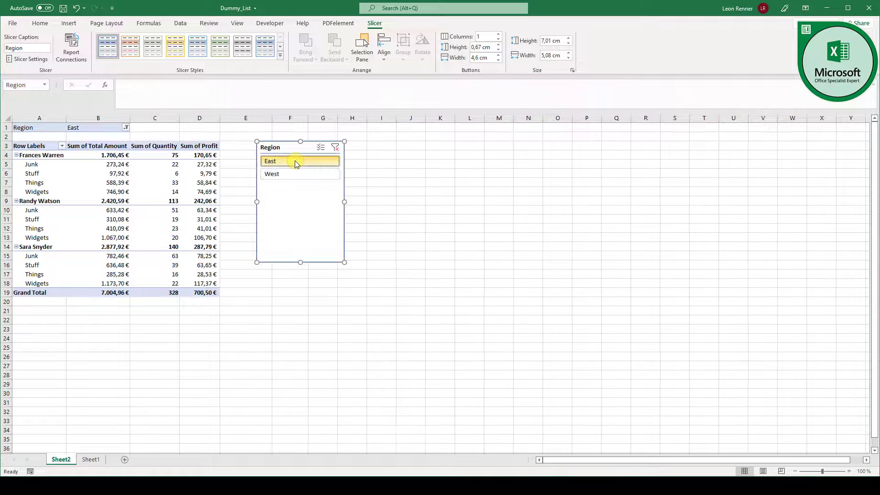
click(298, 175)
click(304, 162)
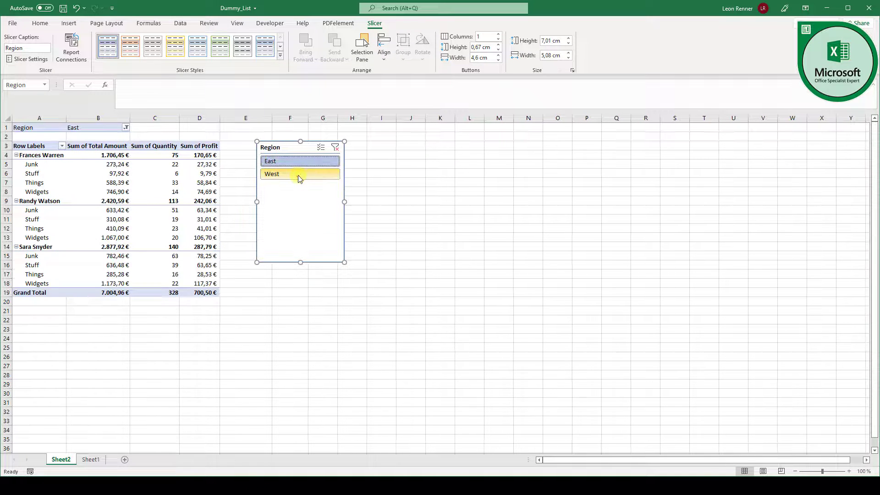
click(296, 174)
click(303, 162)
click(297, 175)
click(305, 161)
click(300, 174)
click(304, 163)
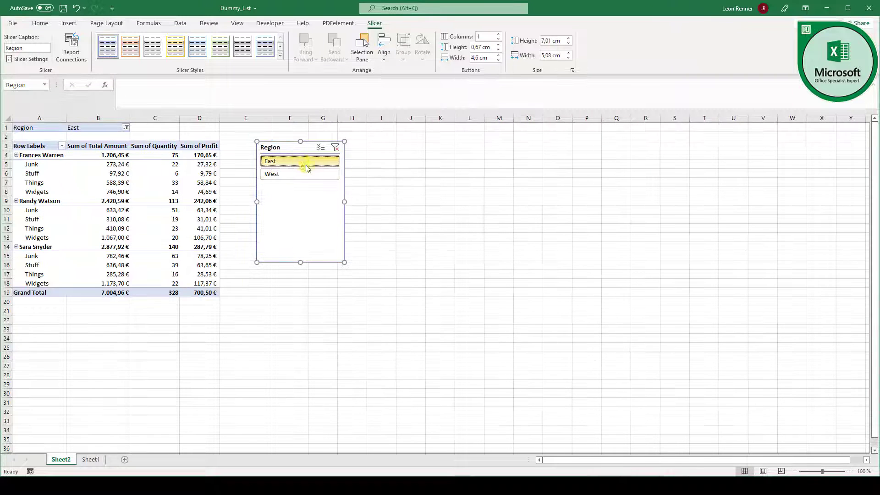
click(321, 148)
click(283, 174)
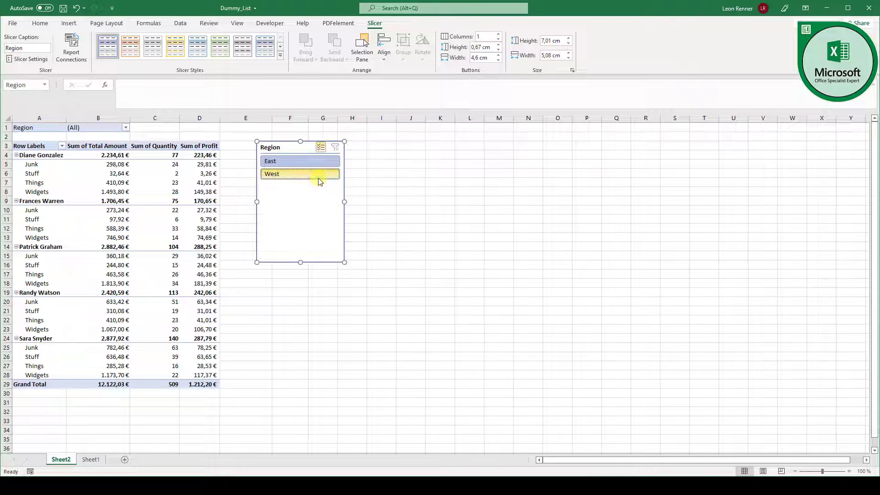
key(Escape)
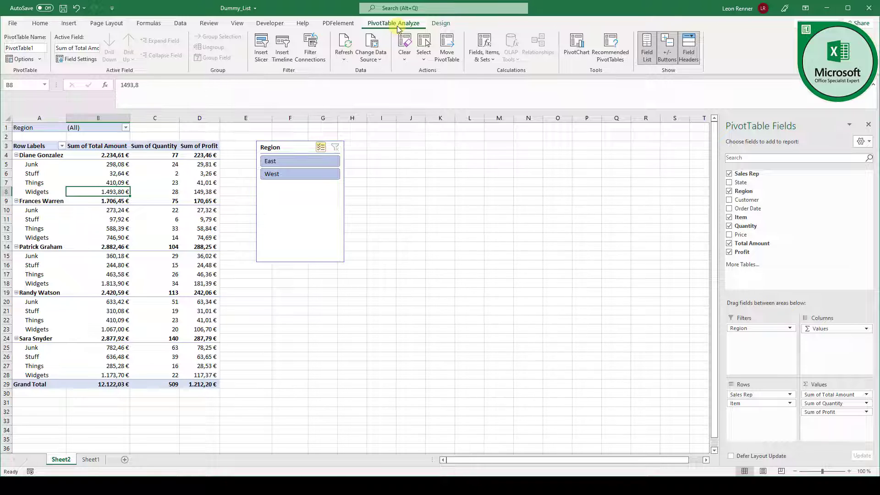
click(16, 156)
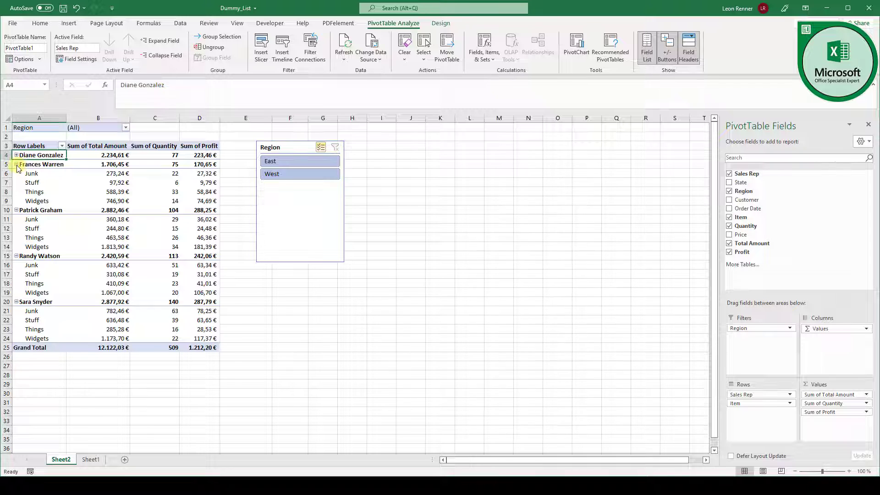
click(17, 164)
click(17, 174)
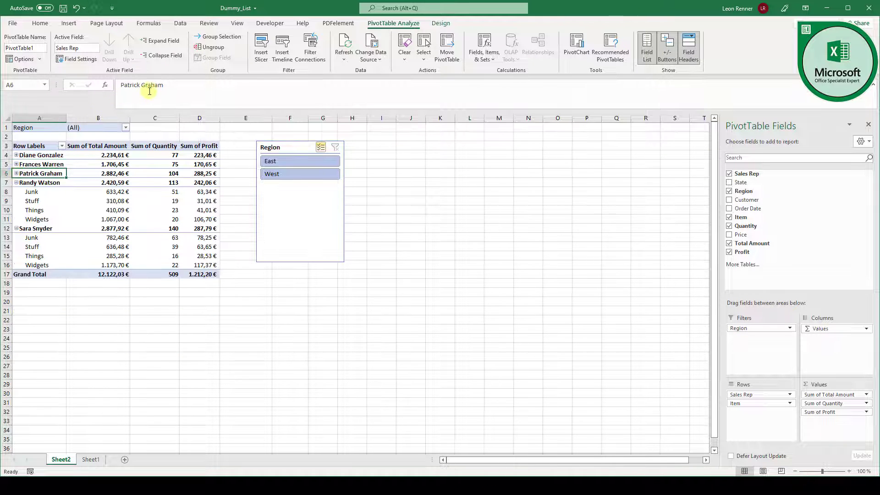
click(166, 57)
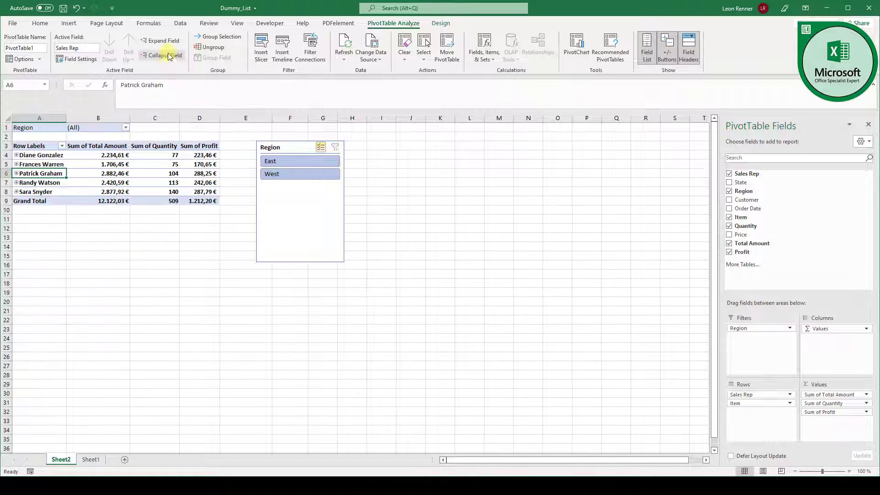
click(172, 43)
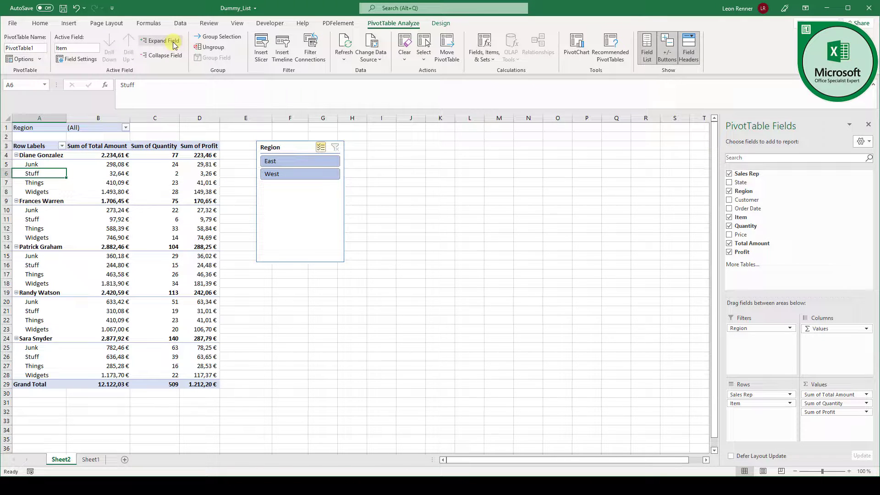
click(668, 48)
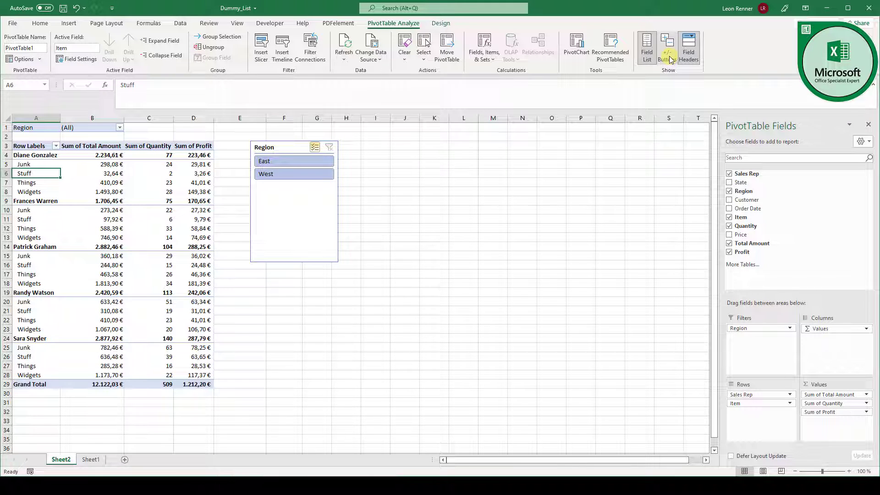
click(668, 48)
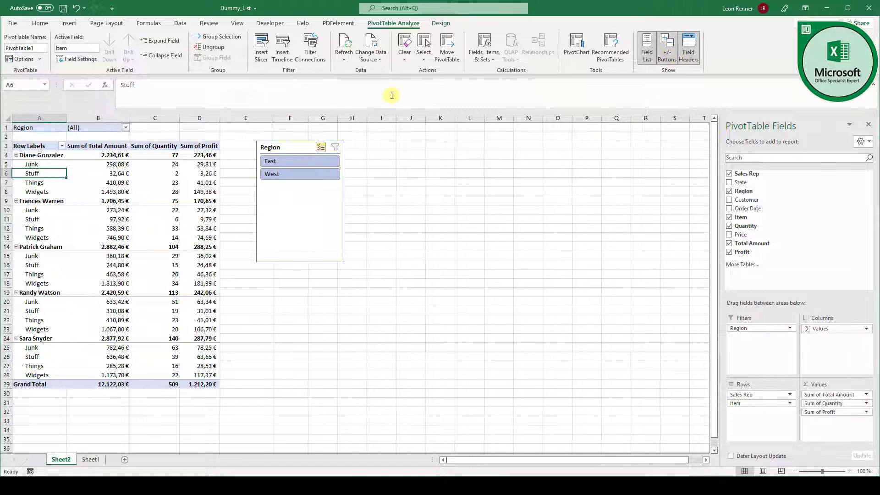
On the Design tab, toggle Banded Rows and Banded Columns on and back off
click(98, 192)
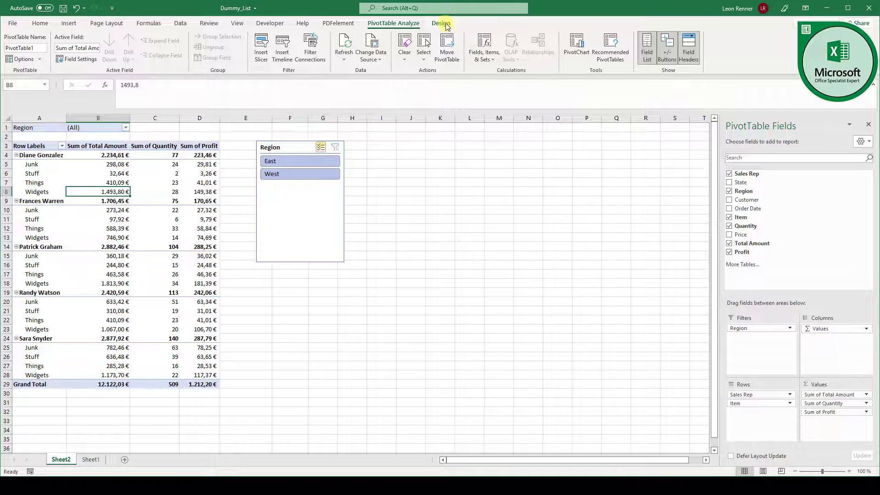
click(440, 24)
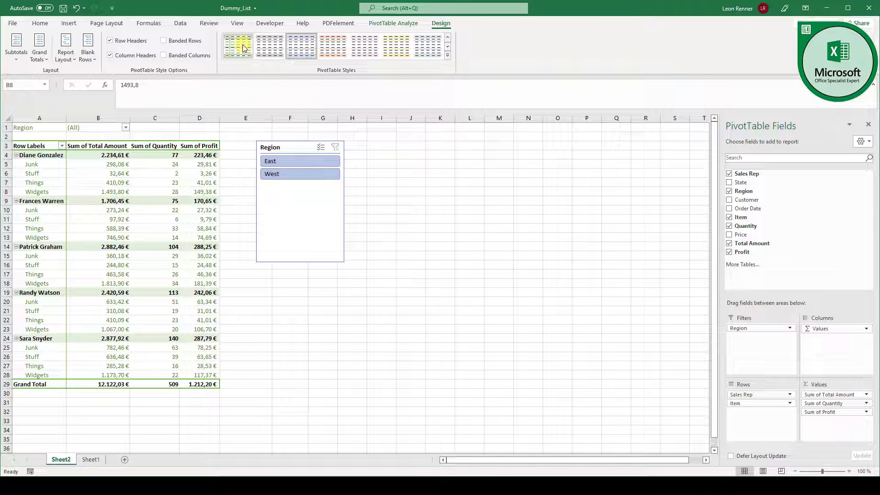
click(163, 41)
click(163, 41)
click(164, 55)
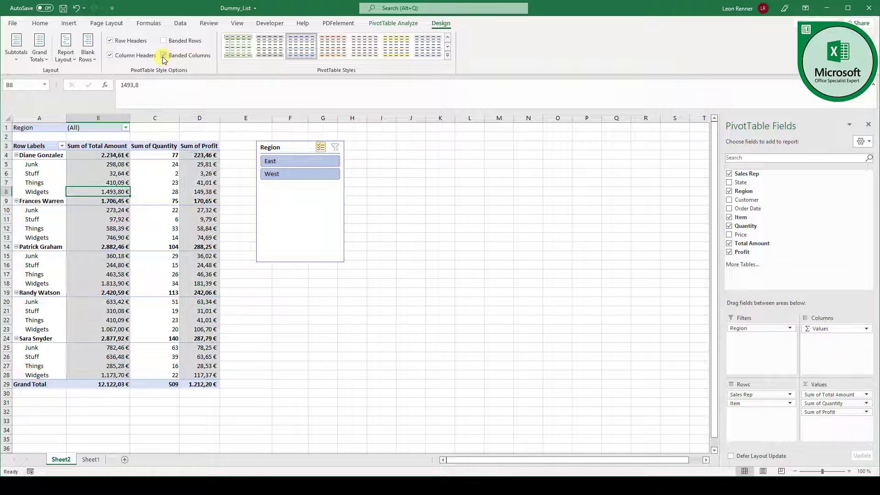
click(164, 56)
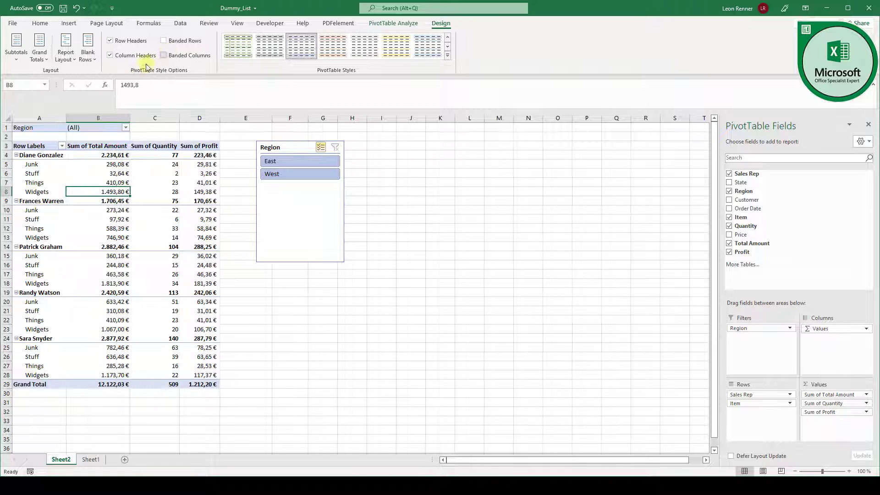
Review the Subtotals and Grand Totals options, leaving both unchanged
click(19, 61)
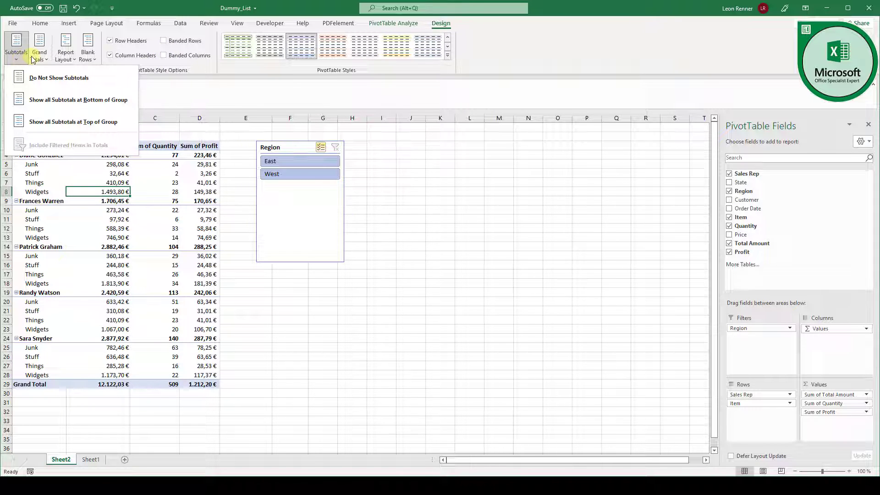
click(44, 61)
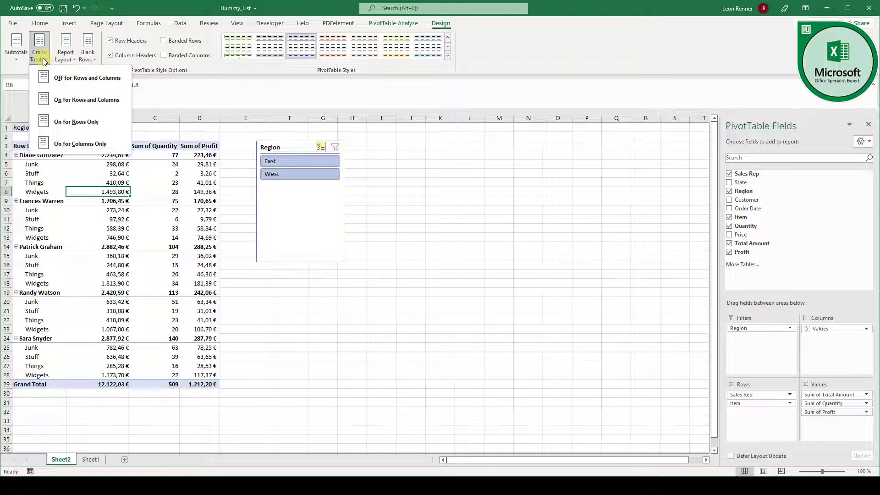
click(42, 58)
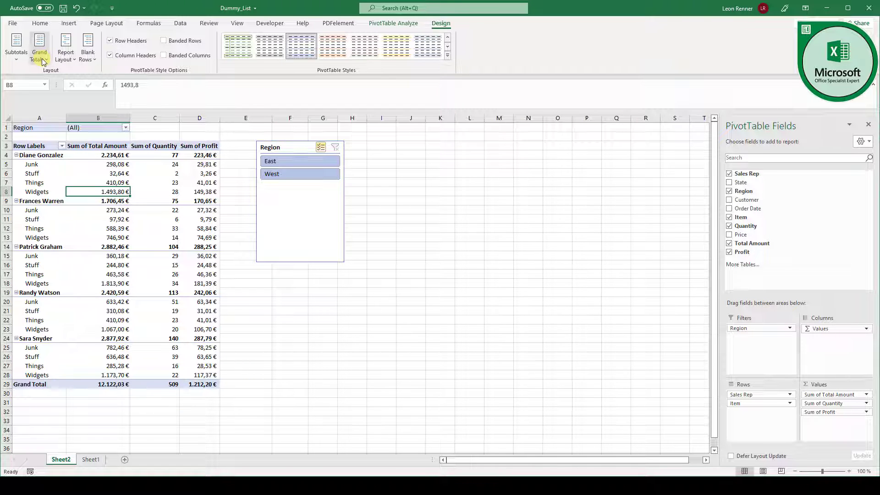